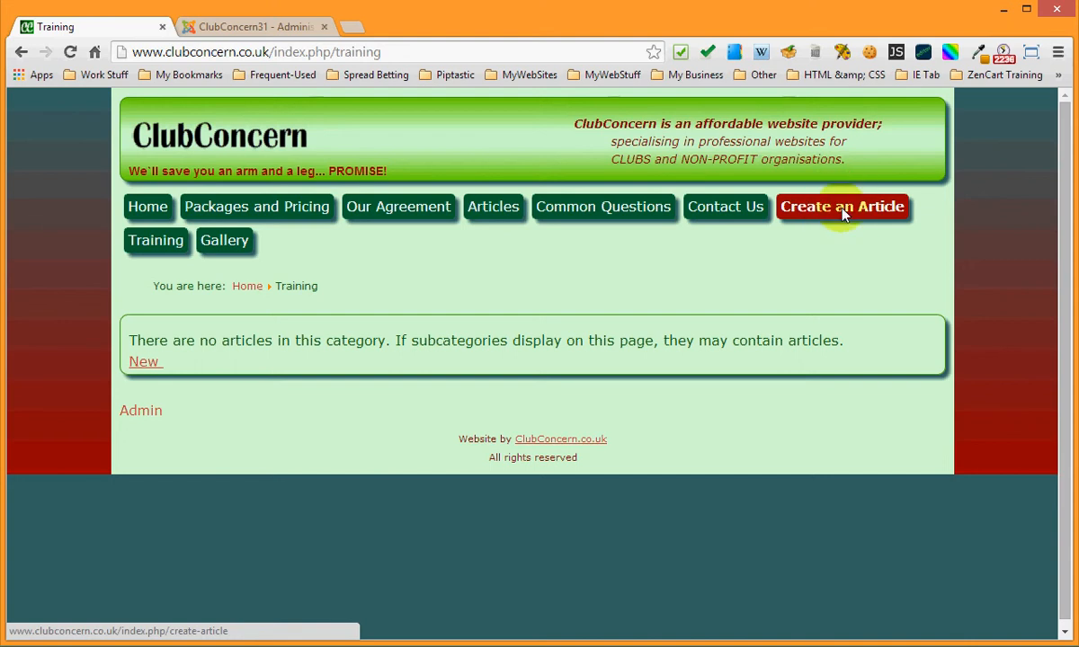
Start a new article through the site's Create an Article form and set its category to Training
left_click(843, 215)
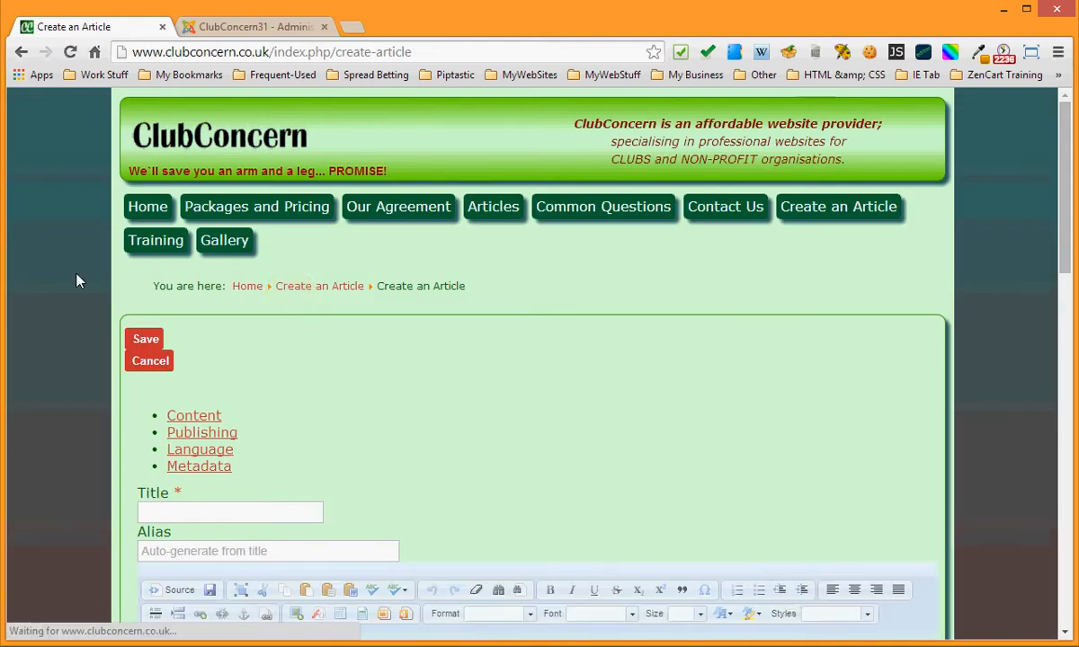
scroll(75, 259, "down", 2)
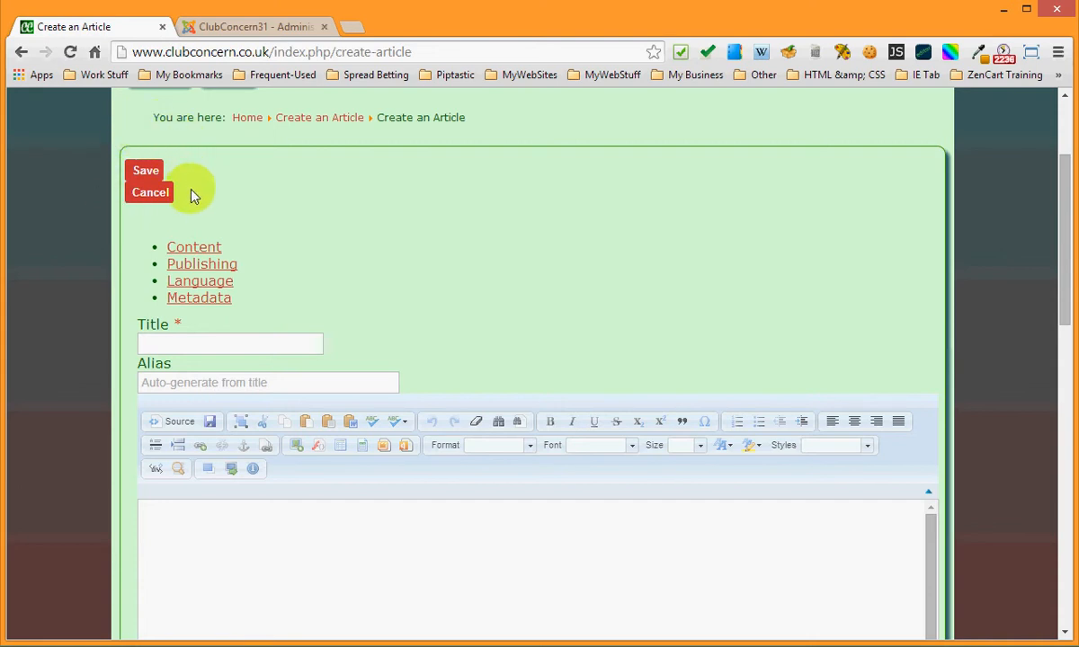
scroll(113, 253, "down", 2)
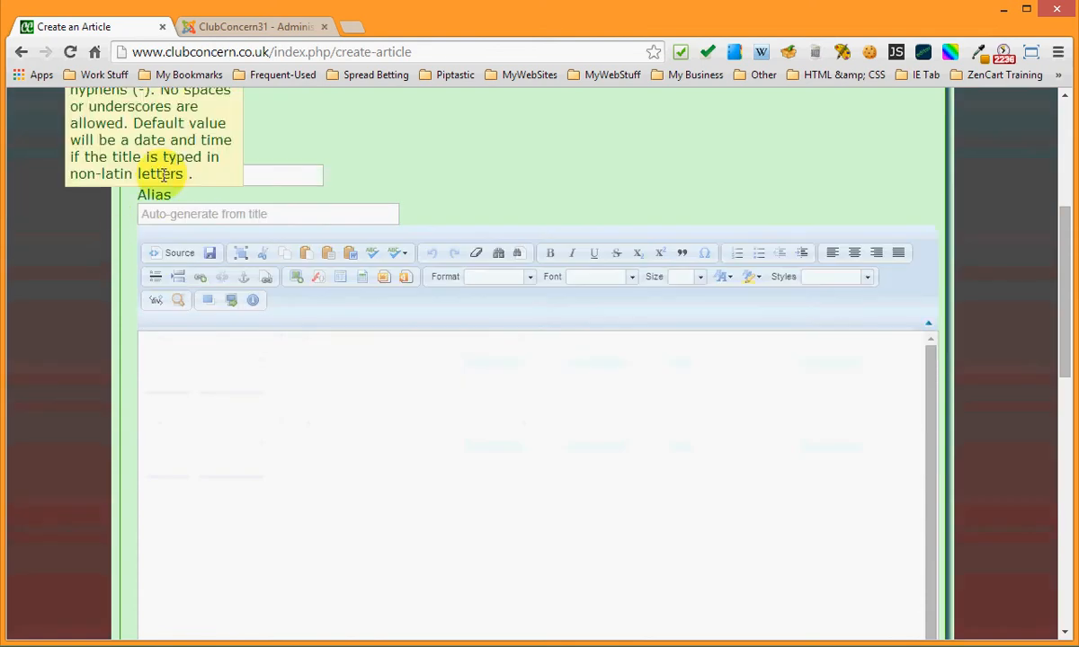
left_click(225, 173)
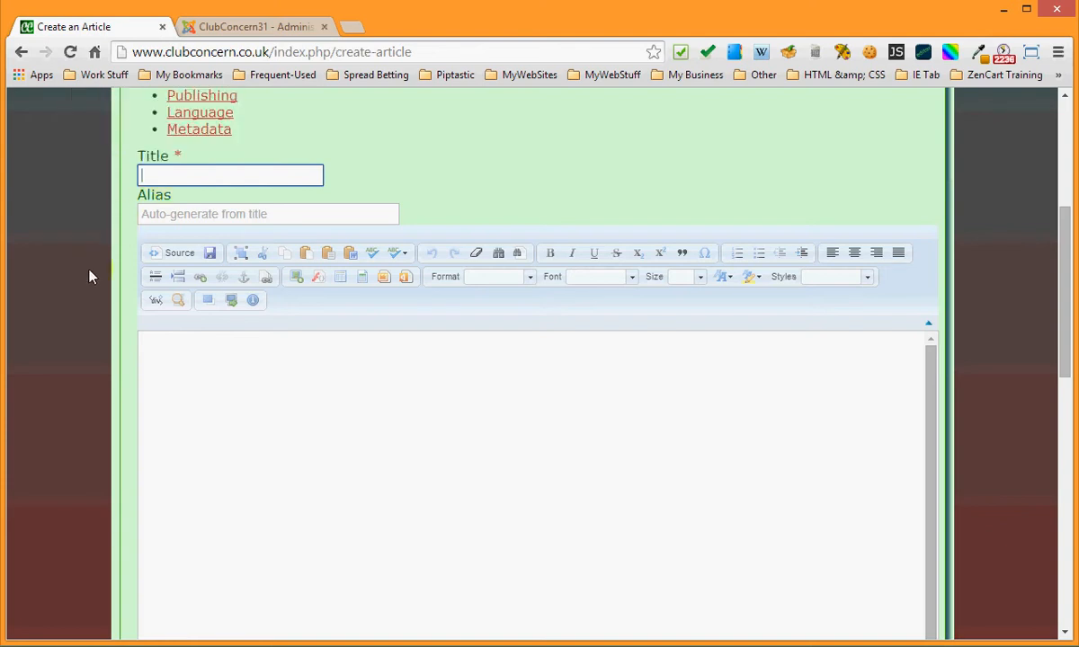
scroll(77, 286, "down", 2)
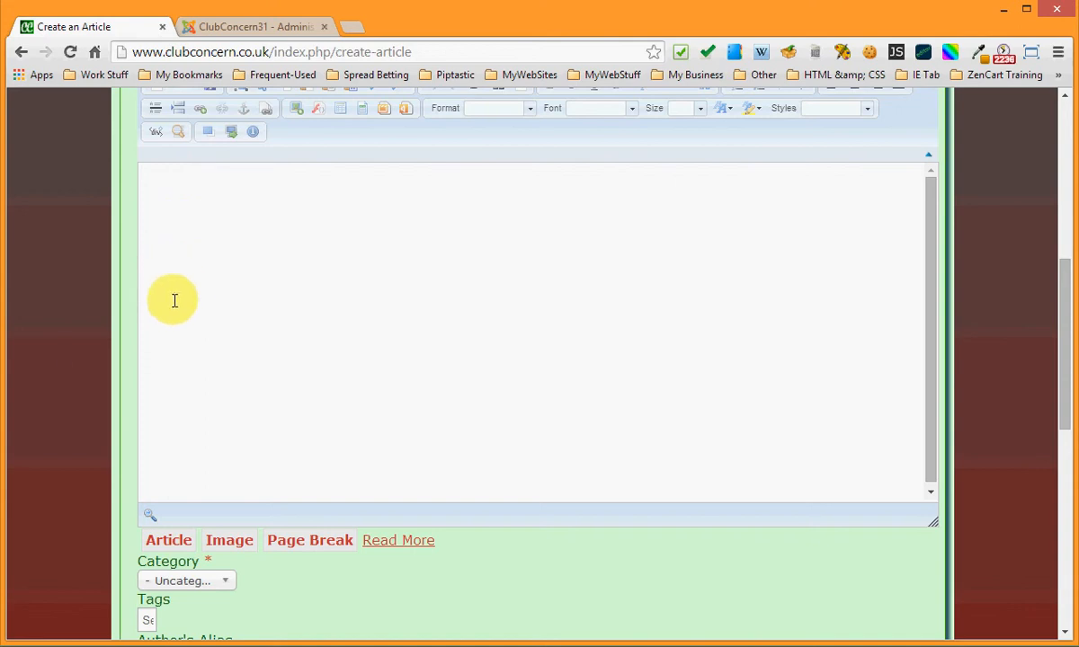
scroll(62, 367, "down", 2)
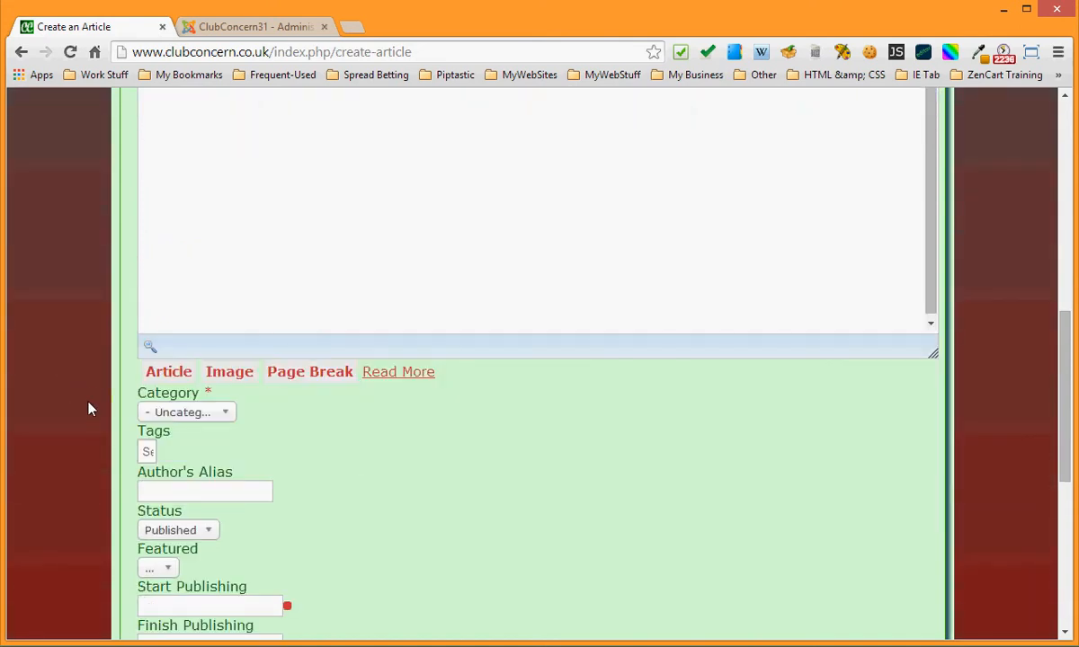
left_click(224, 417)
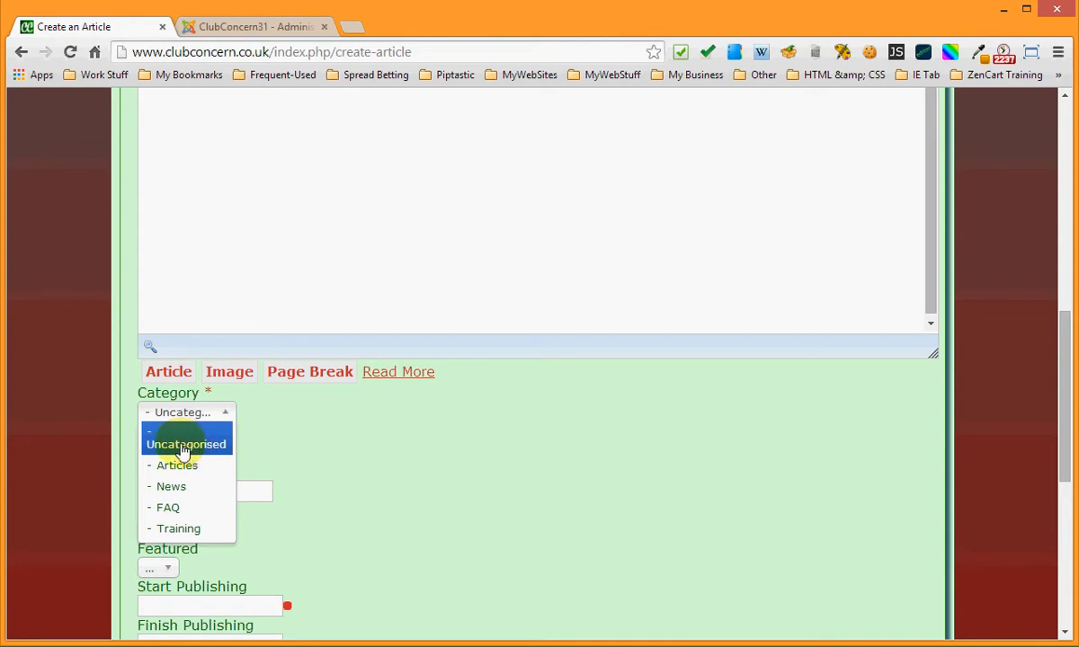
left_click(180, 529)
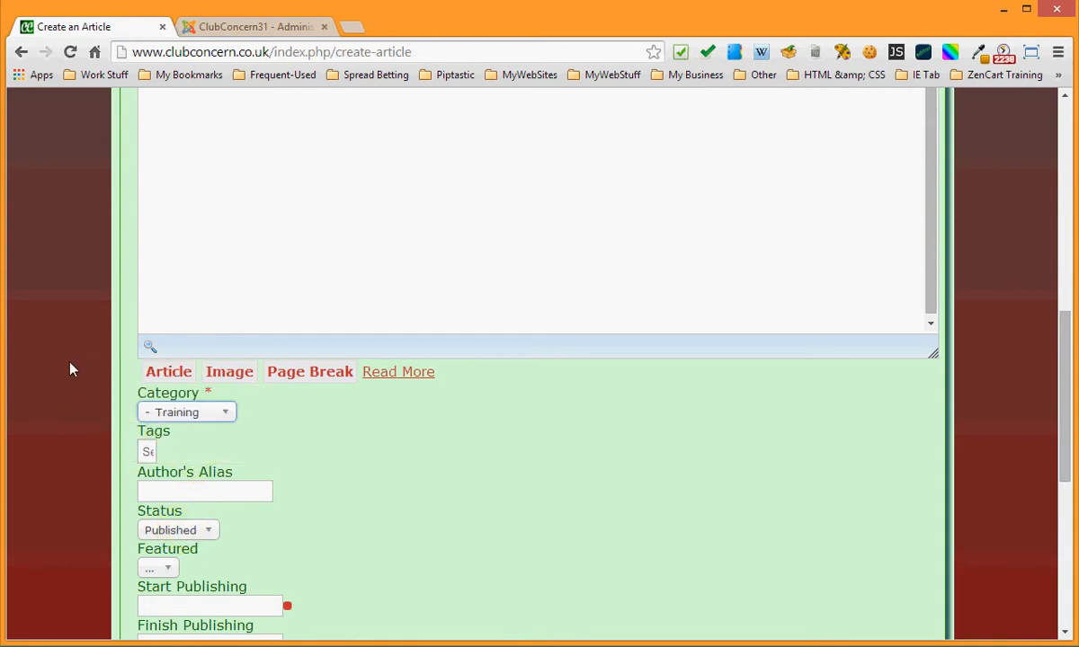
Try to save the article with the required title left empty, and dismiss the resulting notice
scroll(72, 371, "up", 10)
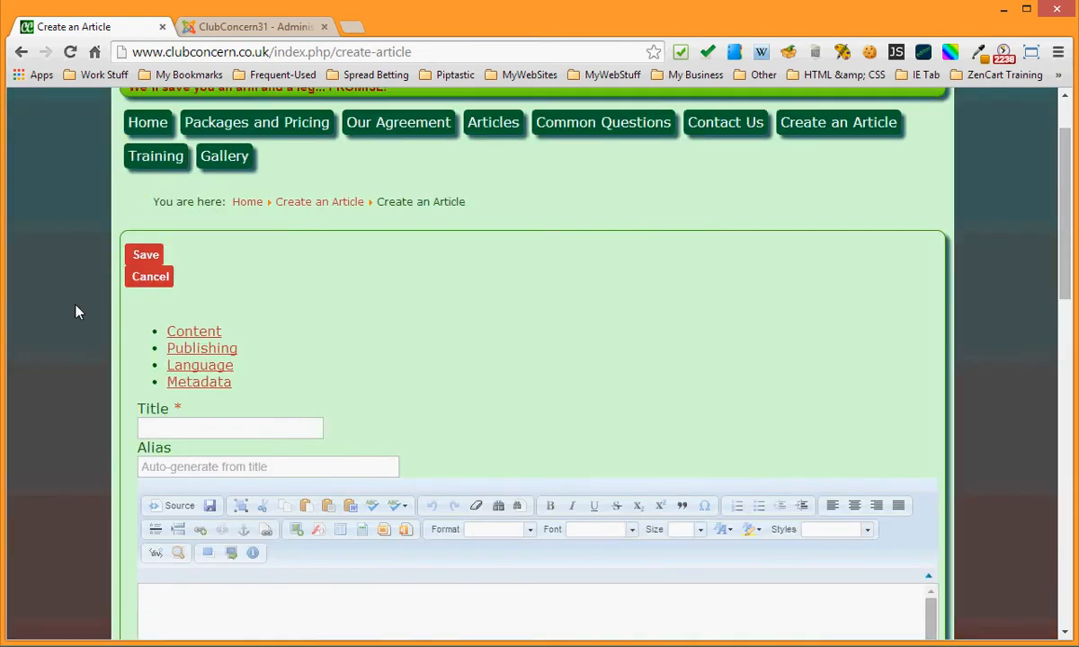
scroll(75, 313, "down", 2)
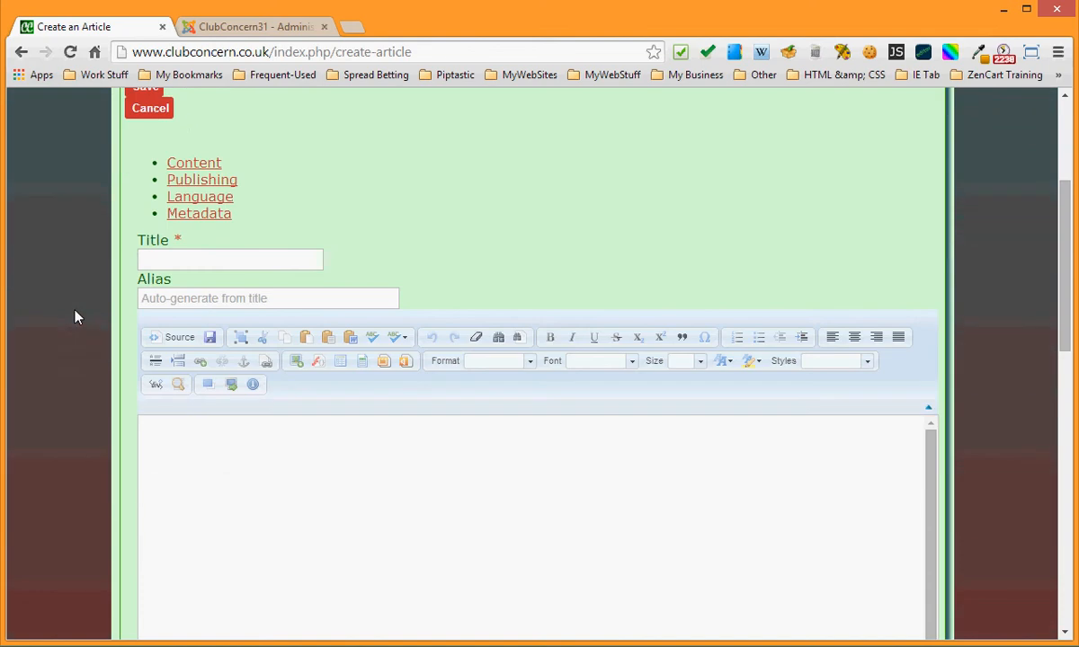
left_click(243, 263)
left_click(242, 263)
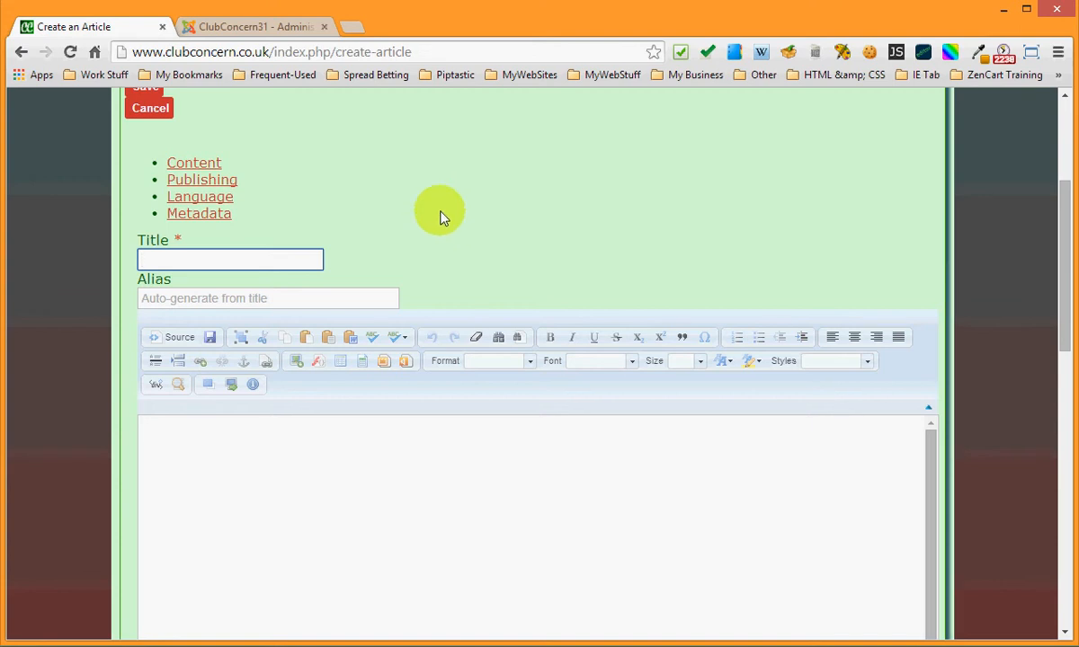
scroll(440, 216, "up", 2)
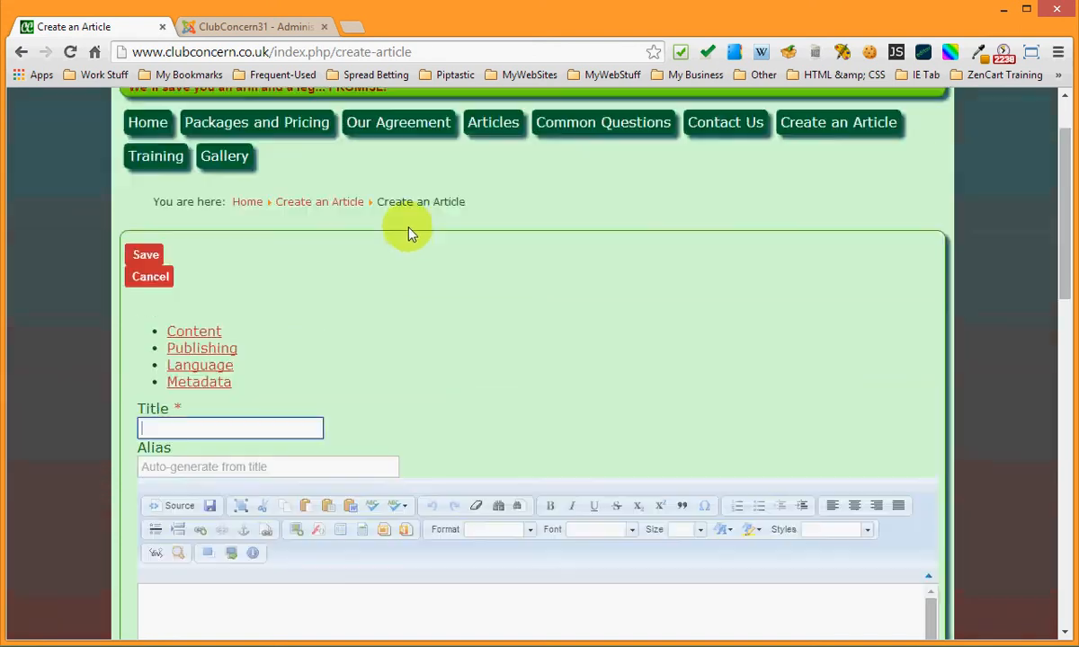
left_click(142, 259)
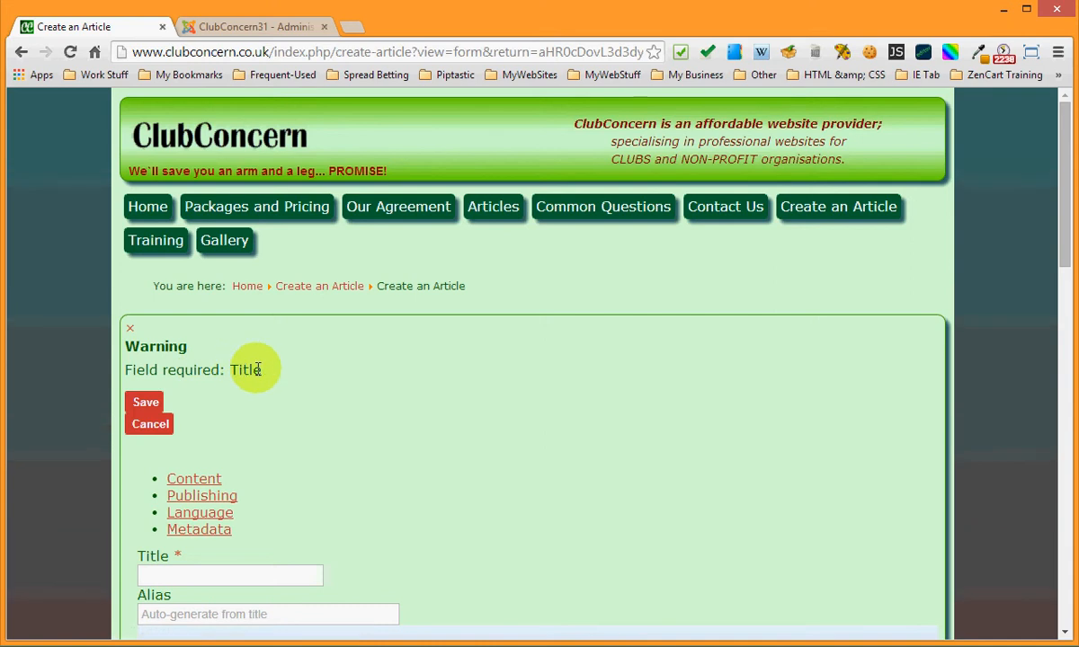
left_click(131, 331)
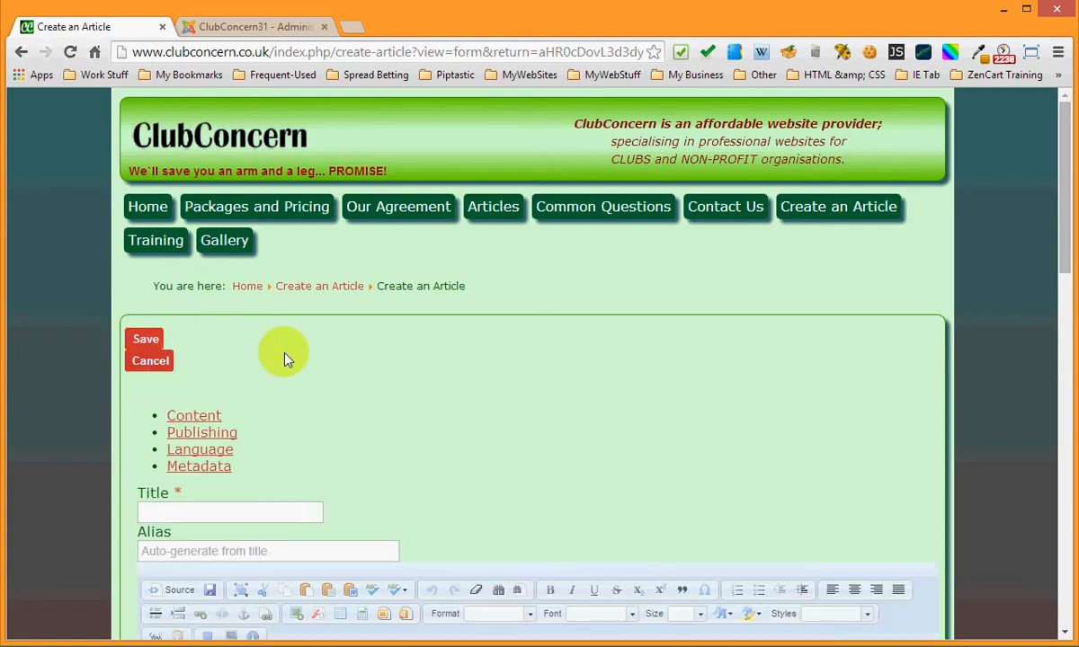
Title the new article "My First Article", leaving the alias blank
scroll(97, 357, "down", 5)
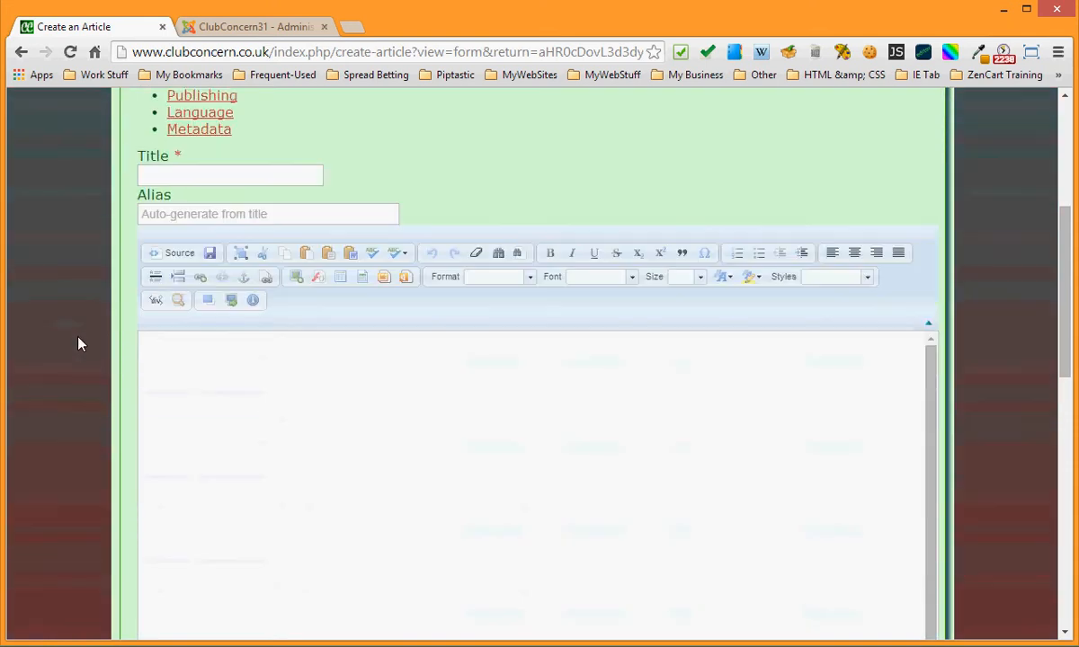
scroll(78, 340, "down", 1)
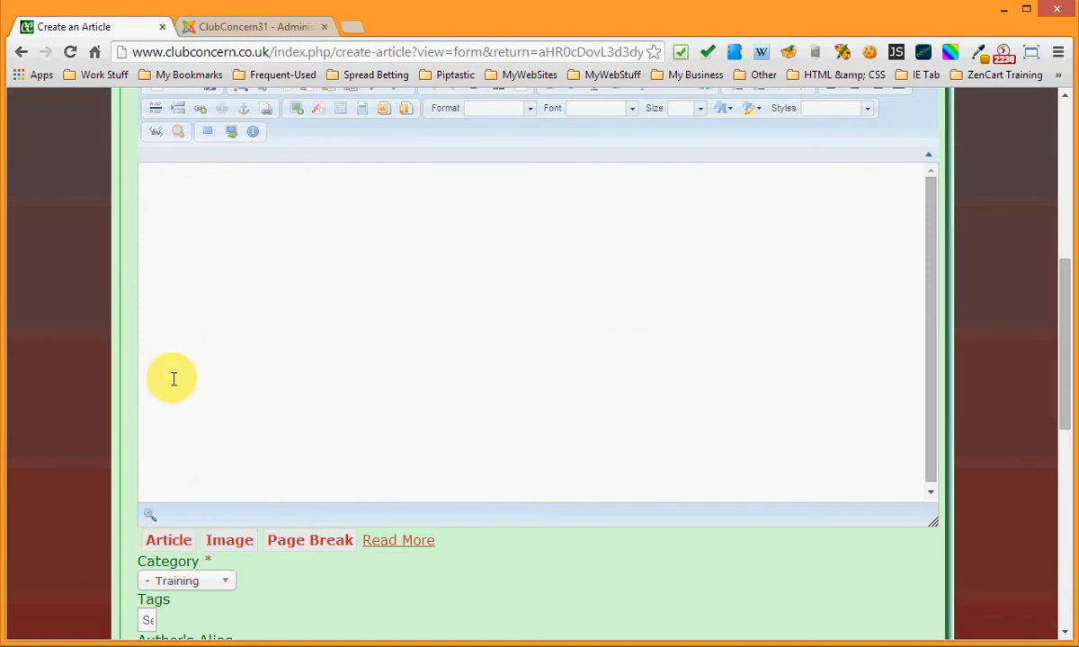
scroll(173, 379, "up", 2)
left_click(227, 176)
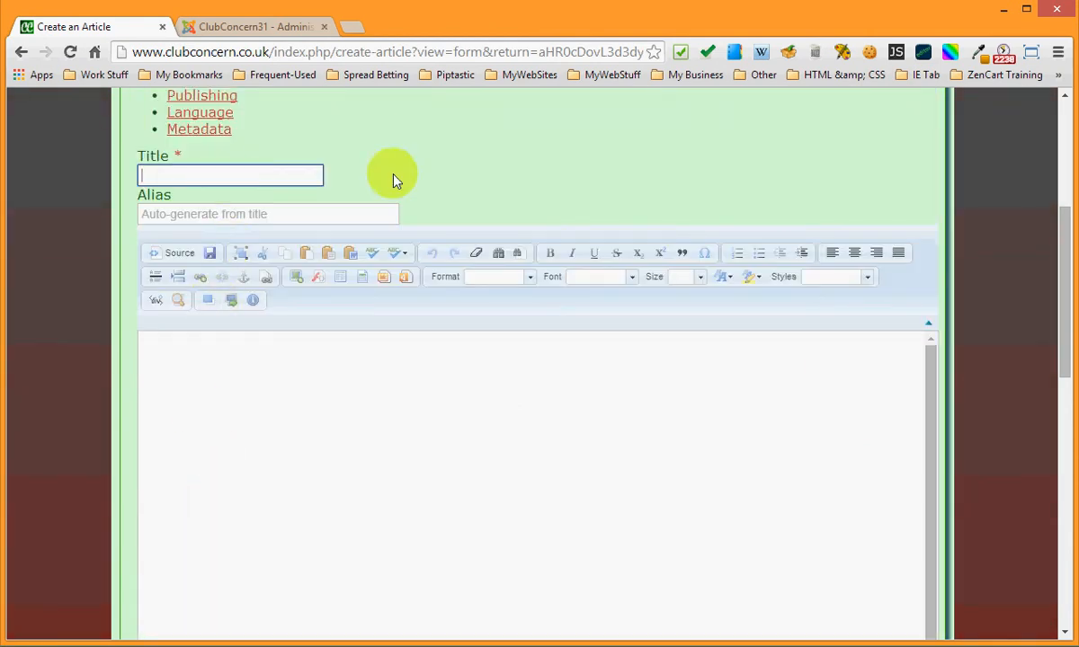
type("My")
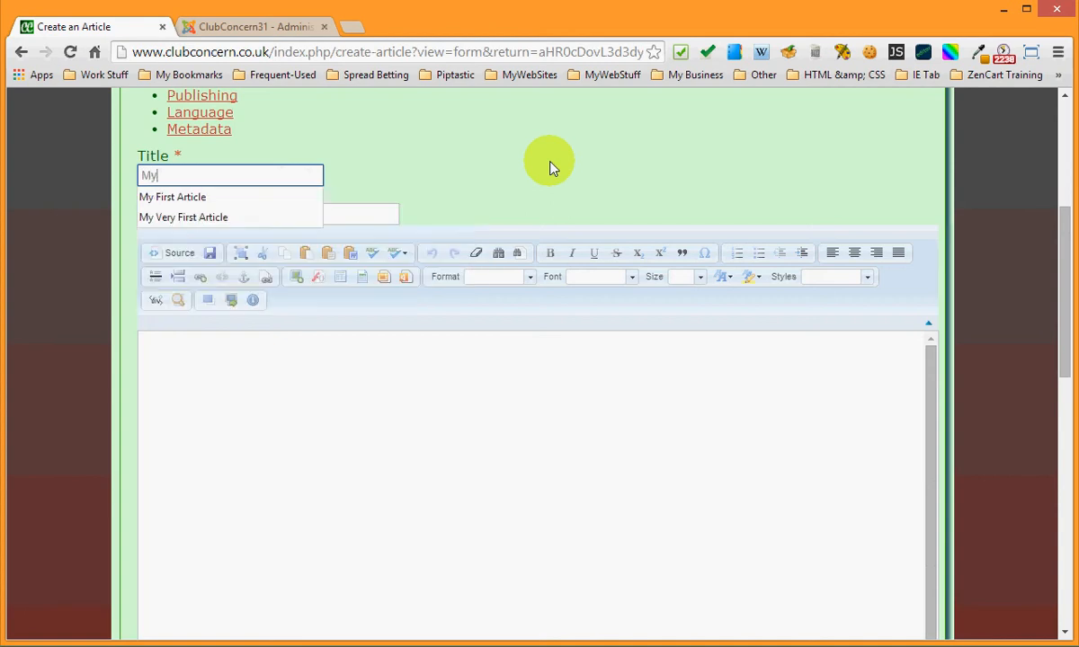
type(" First ")
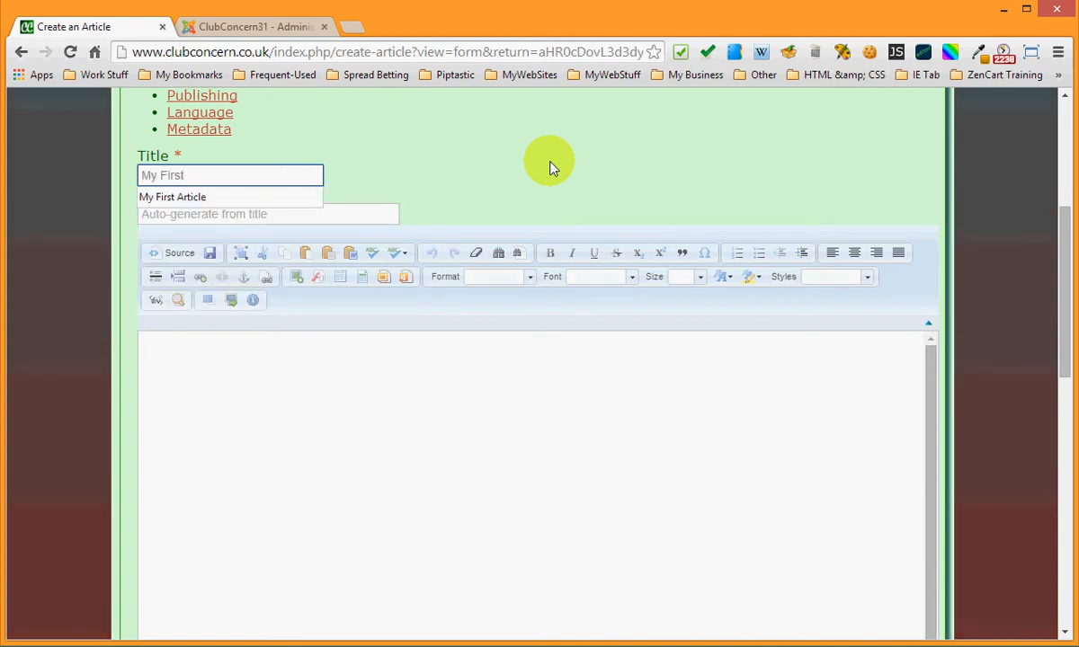
type("Article")
Enter the sentence "Type some text here." in the article body
left_click(384, 396)
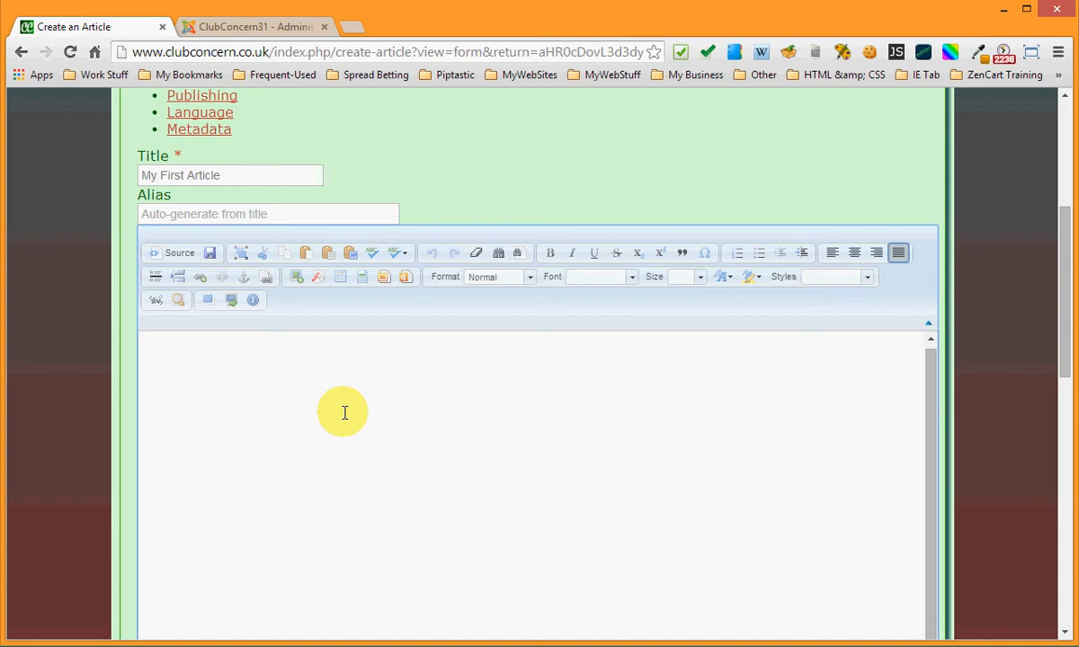
scroll(77, 360, "down", 1)
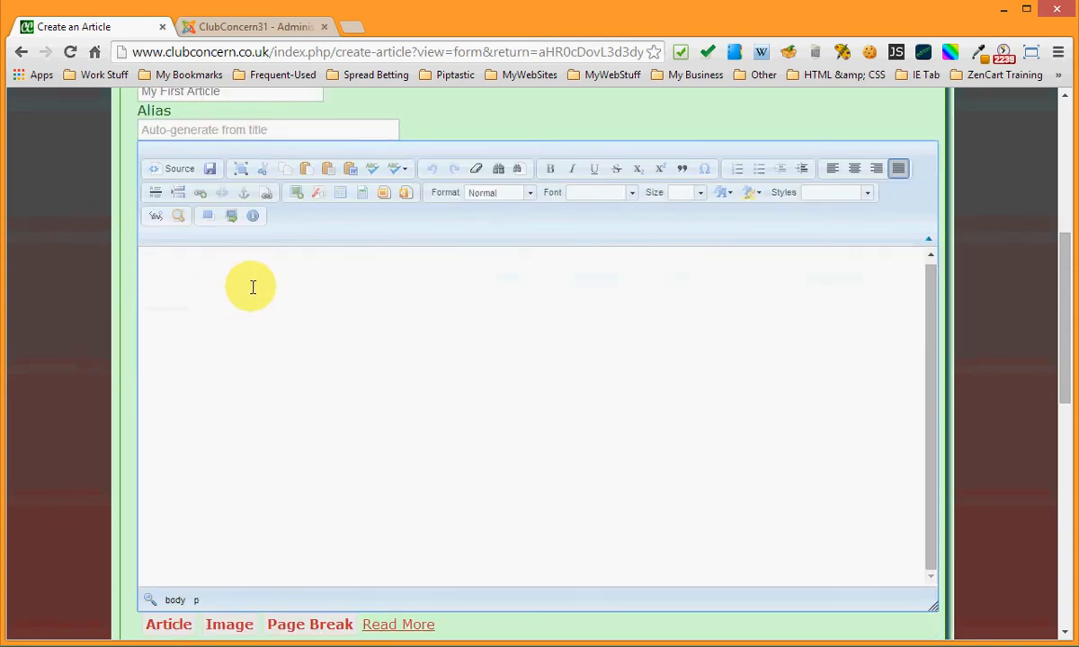
type("Type some text here")
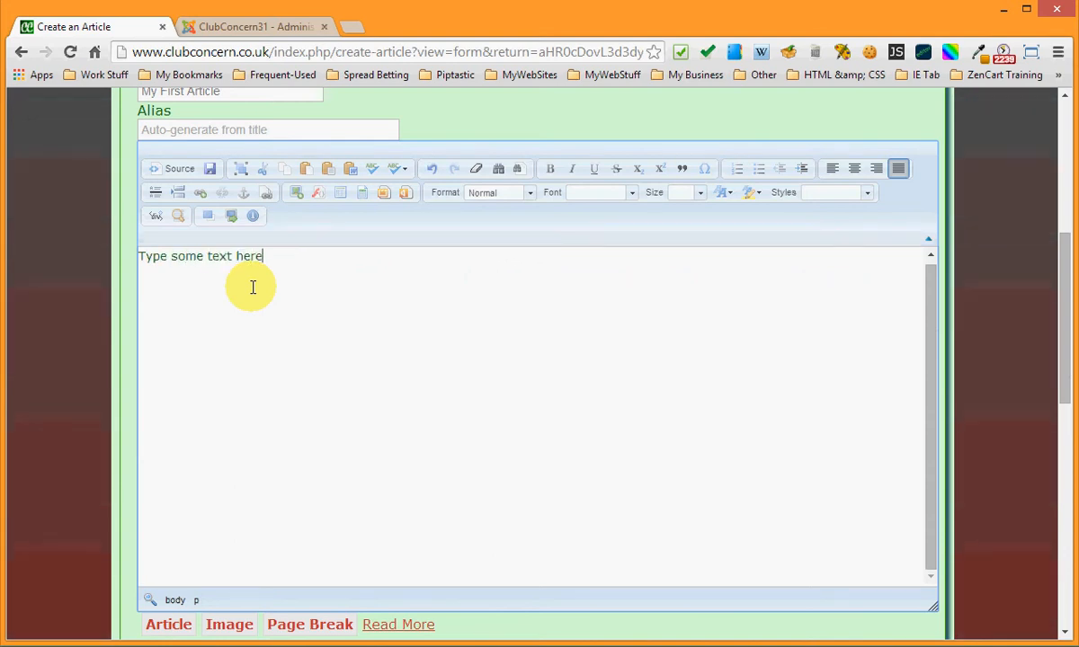
type(".")
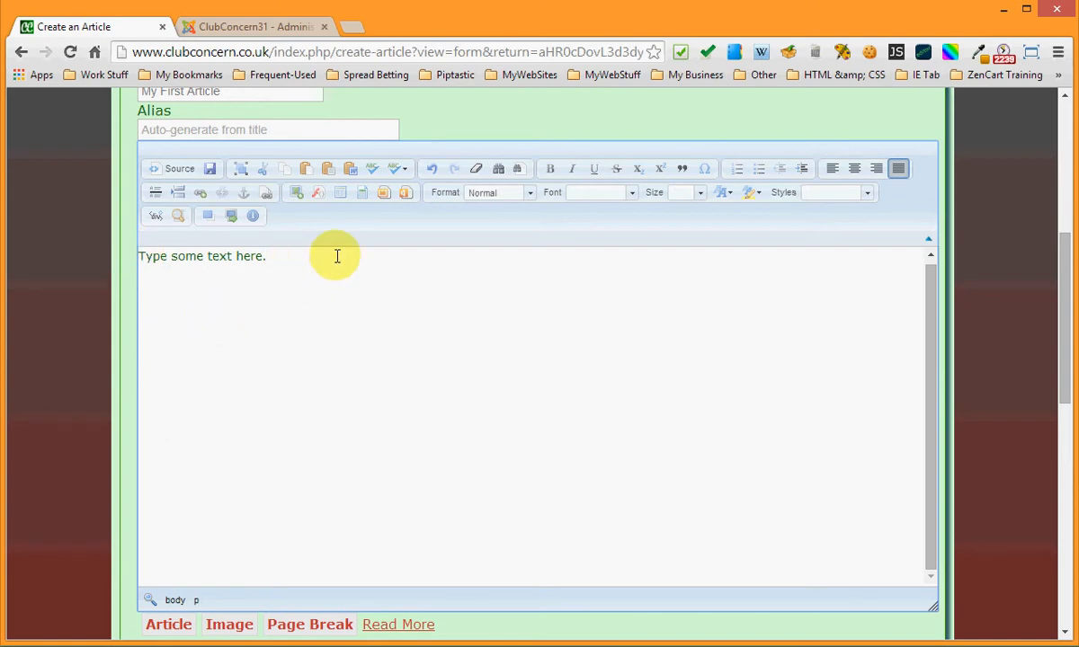
Delete the whole sample sentence from the article body
key("BackSpace")
key("BackSpace")
key("BackSpace")
key("BackSpace")
key("BackSpace")
key("BackSpace")
key("BackSpace")
key("BackSpace")
key("BackSpace")
key("BackSpace")
key("BackSpace")
key("BackSpace")
key("BackSpace")
key("BackSpace")
key("BackSpace")
key("BackSpace")
key("BackSpace")
key("BackSpace")
key("BackSpace")
key("BackSpace")
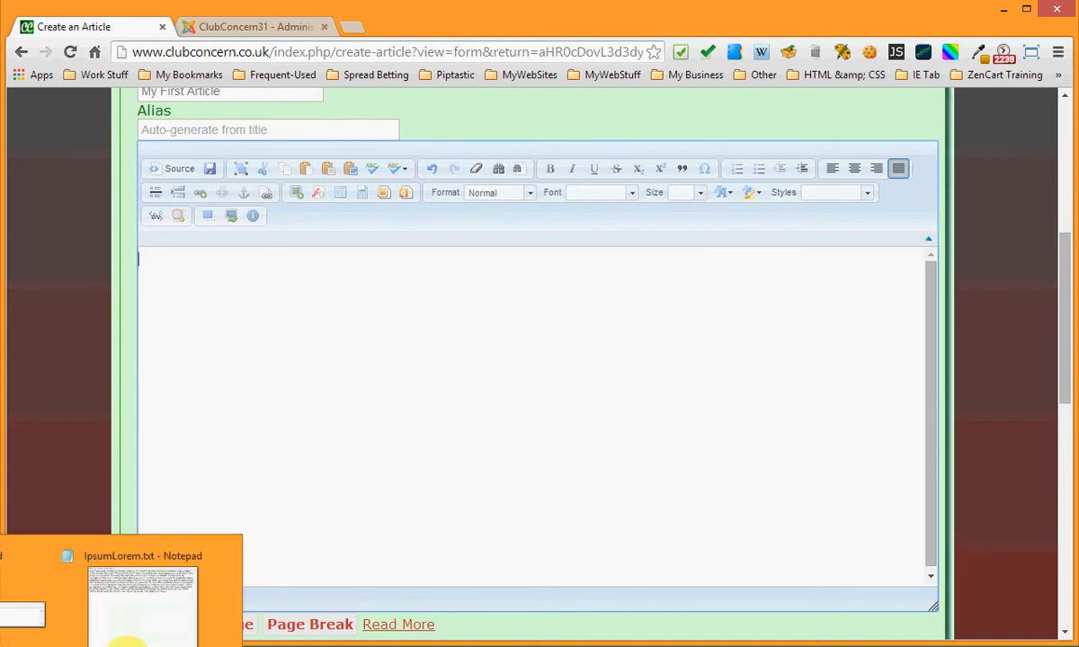
Switch to IpsumLorem.txt in Notepad, copy all of its text, and minimize the window to return to the article form
left_click(169, 609)
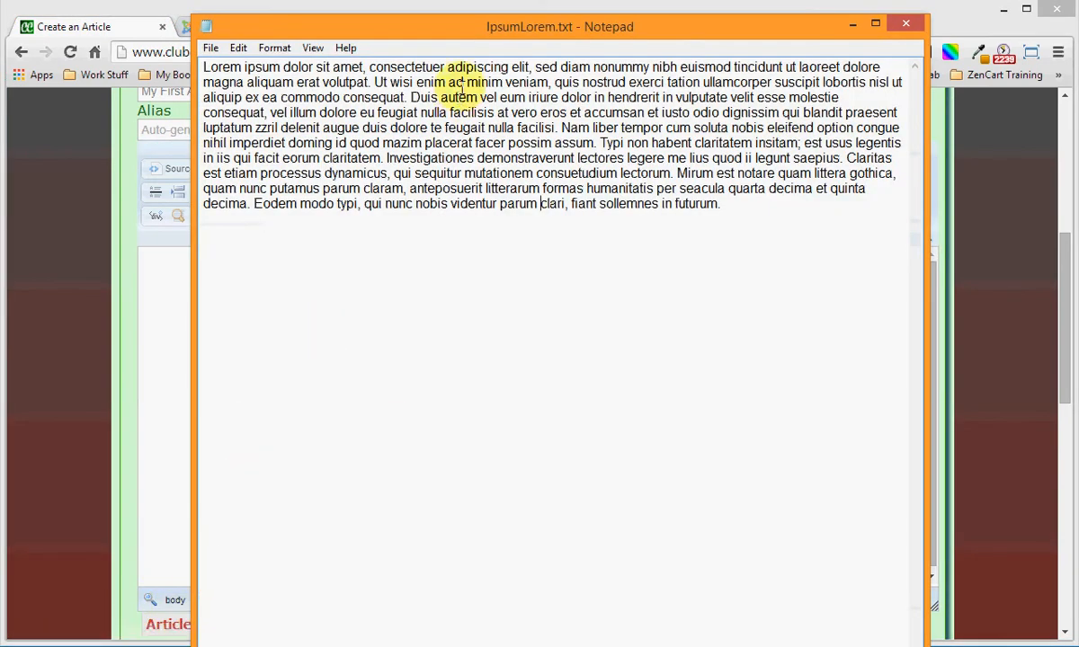
left_click_drag(443, 29, 429, 112)
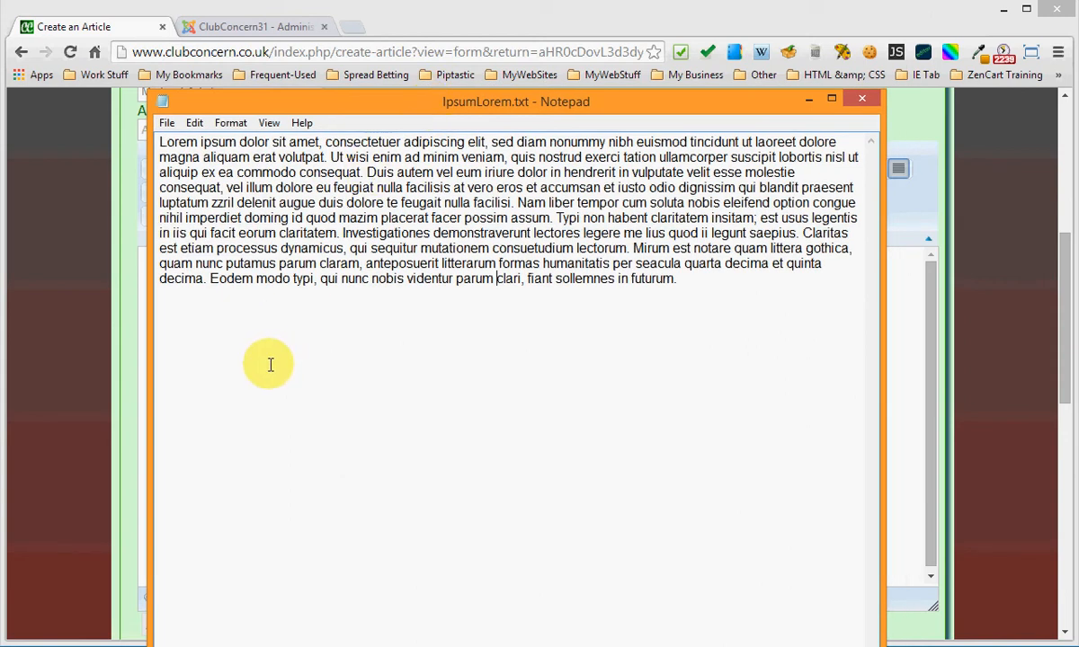
left_click(195, 123)
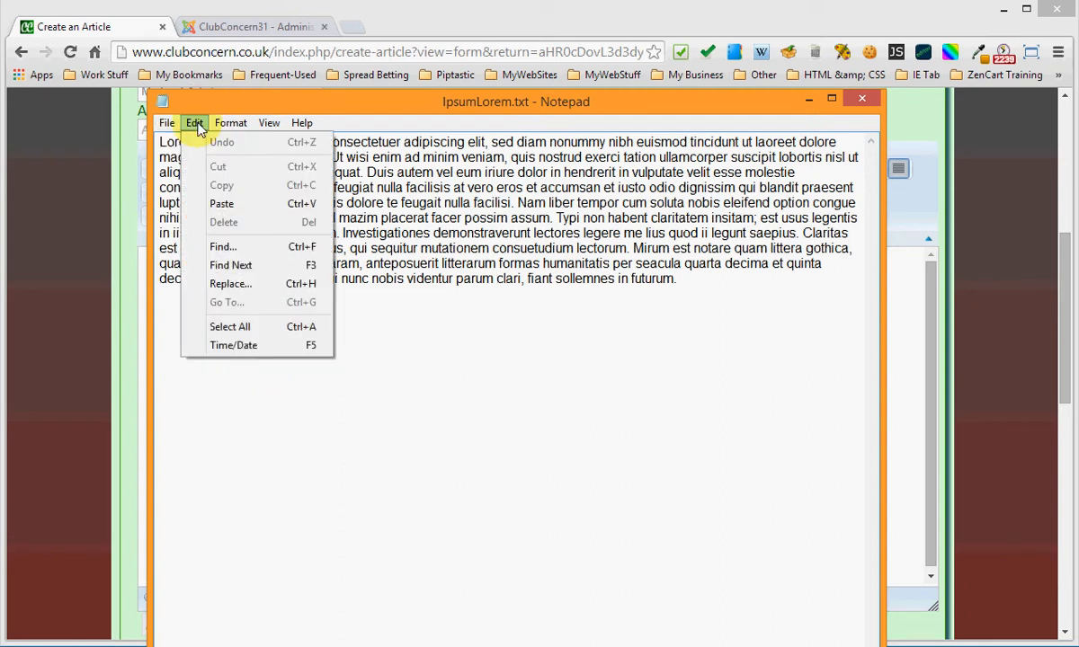
left_click(229, 327)
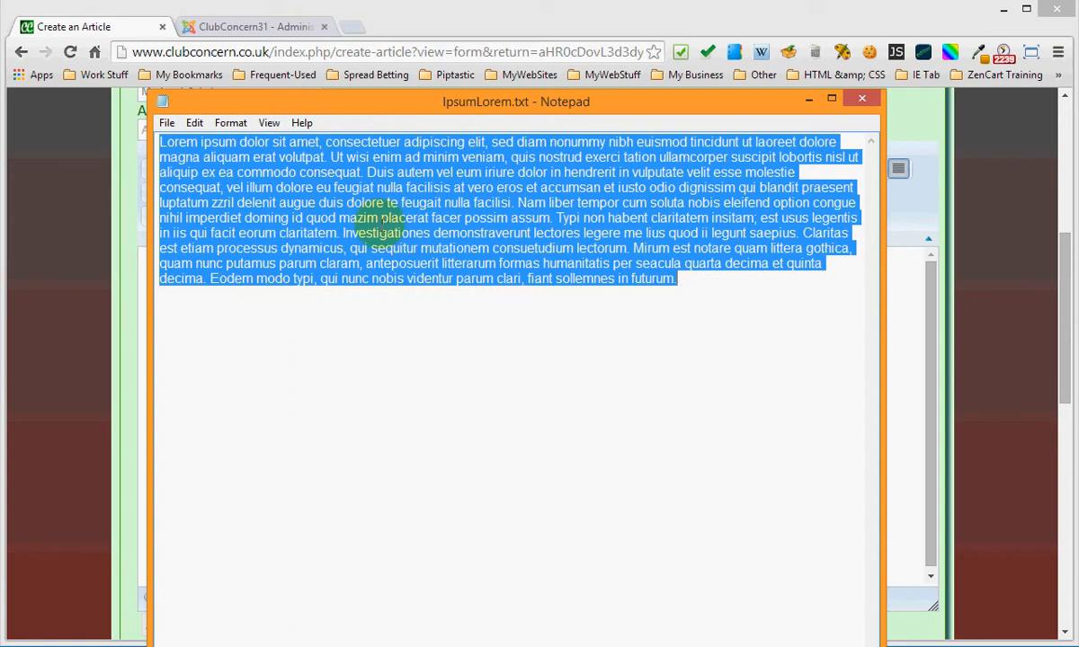
left_click(194, 123)
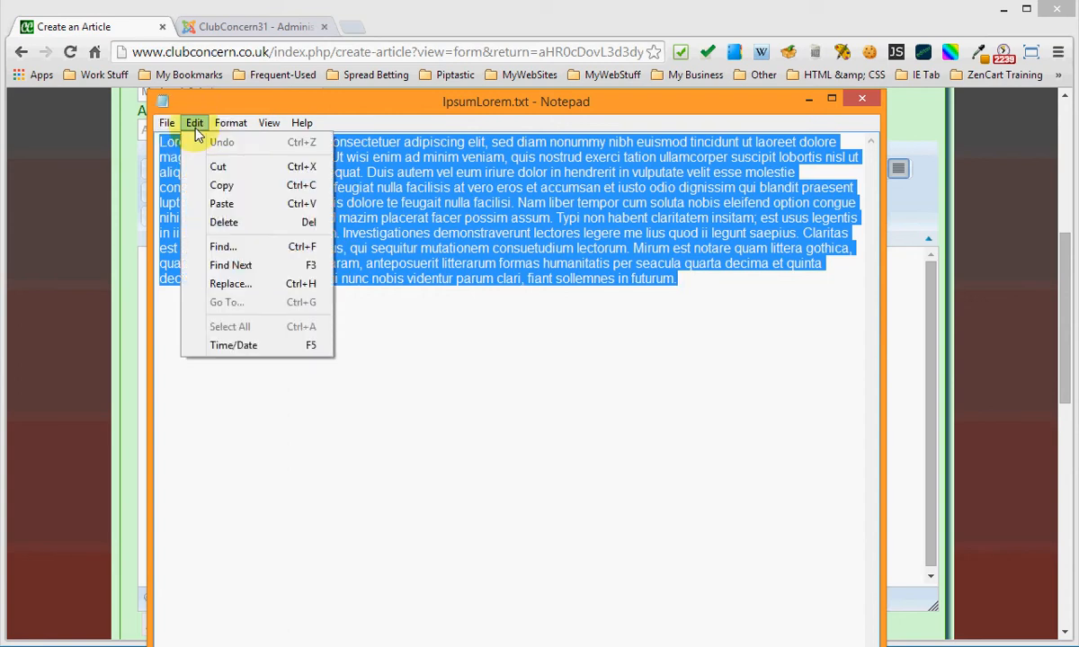
left_click(222, 185)
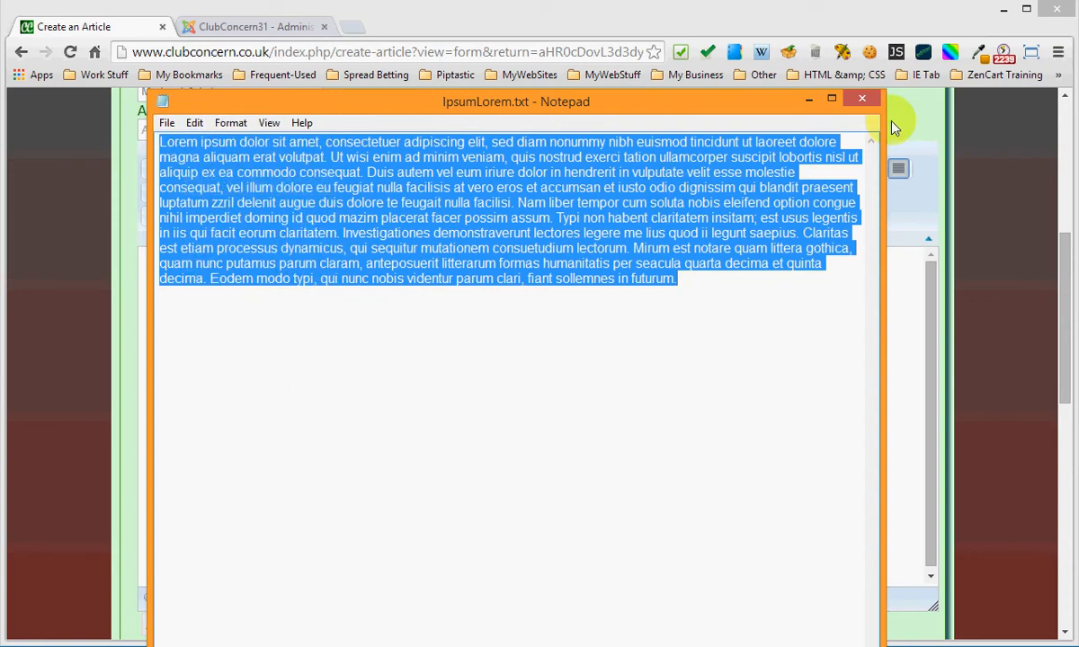
left_click(809, 99)
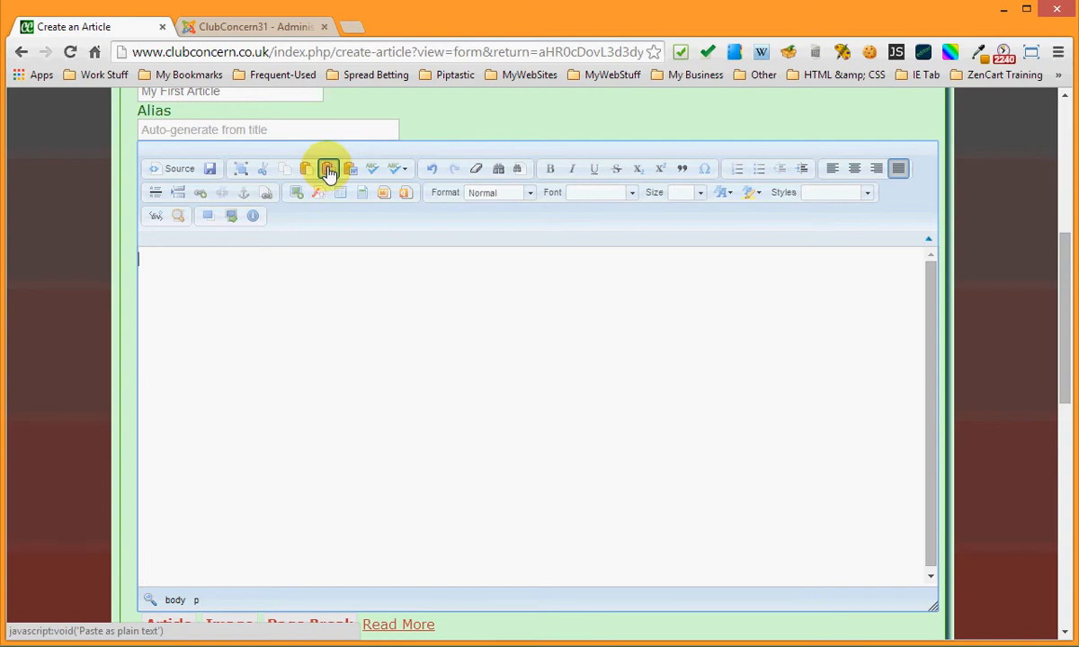
Insert the copied Lorem ipsum text into the article body as plain text
left_click(328, 172)
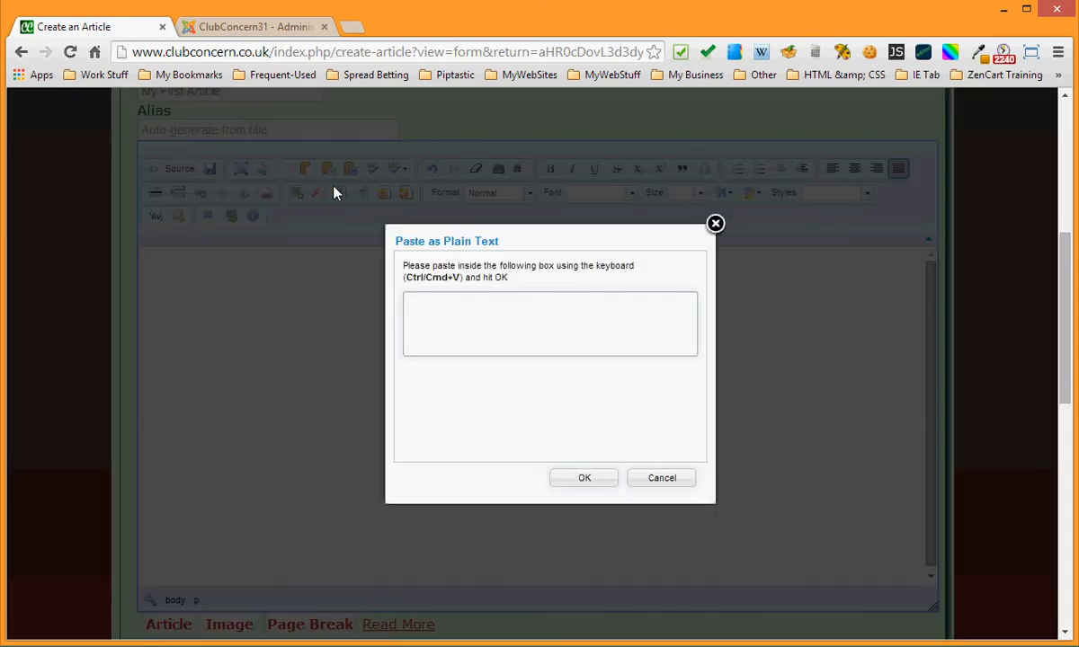
left_click(459, 319)
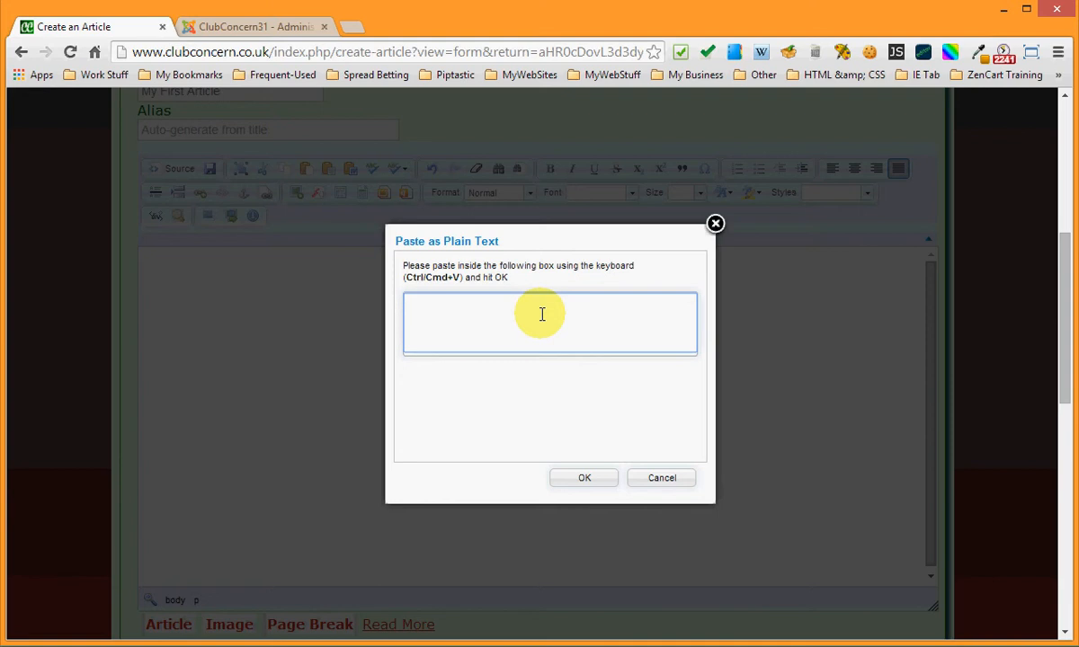
key("ctrl+v")
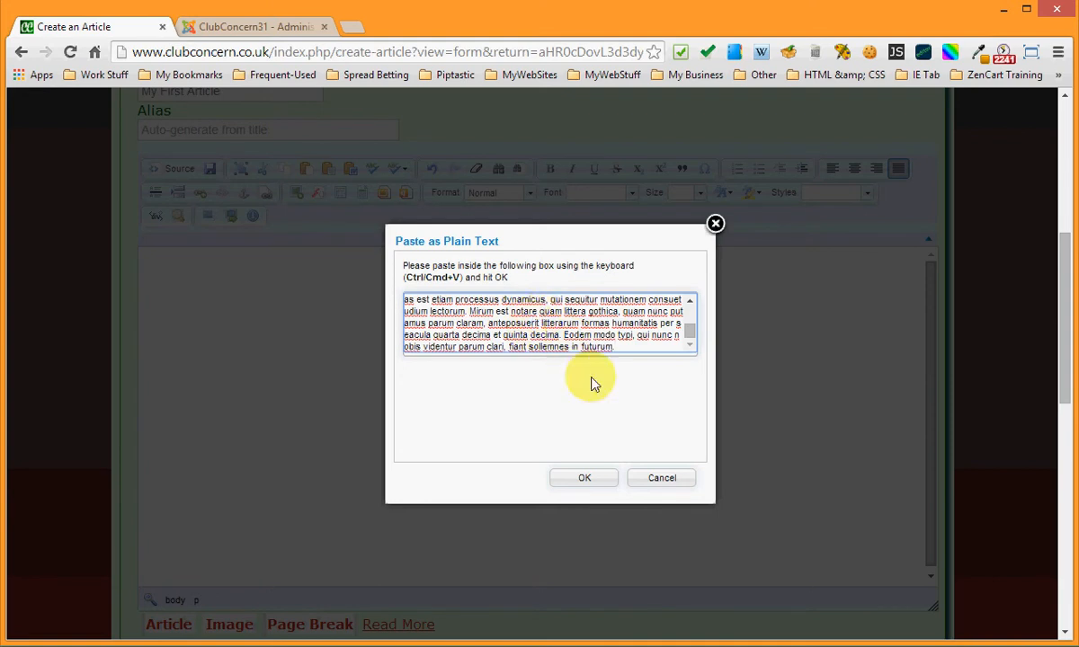
left_click(582, 477)
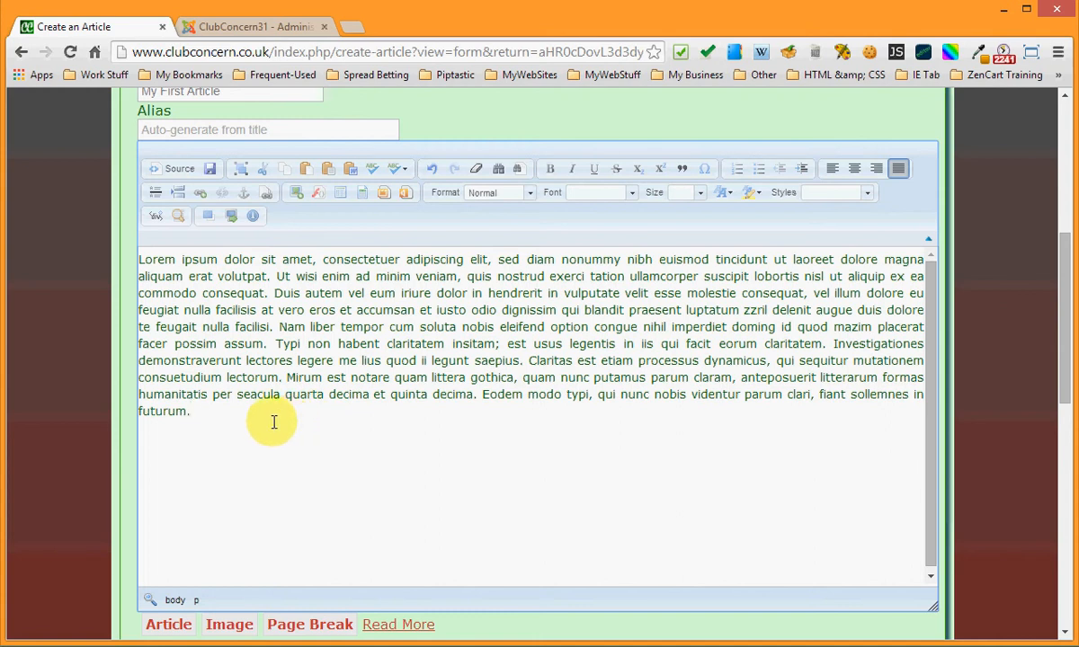
Select the whole article body and review its spelling in British English, closing the spell checker without making corrections
left_click(240, 173)
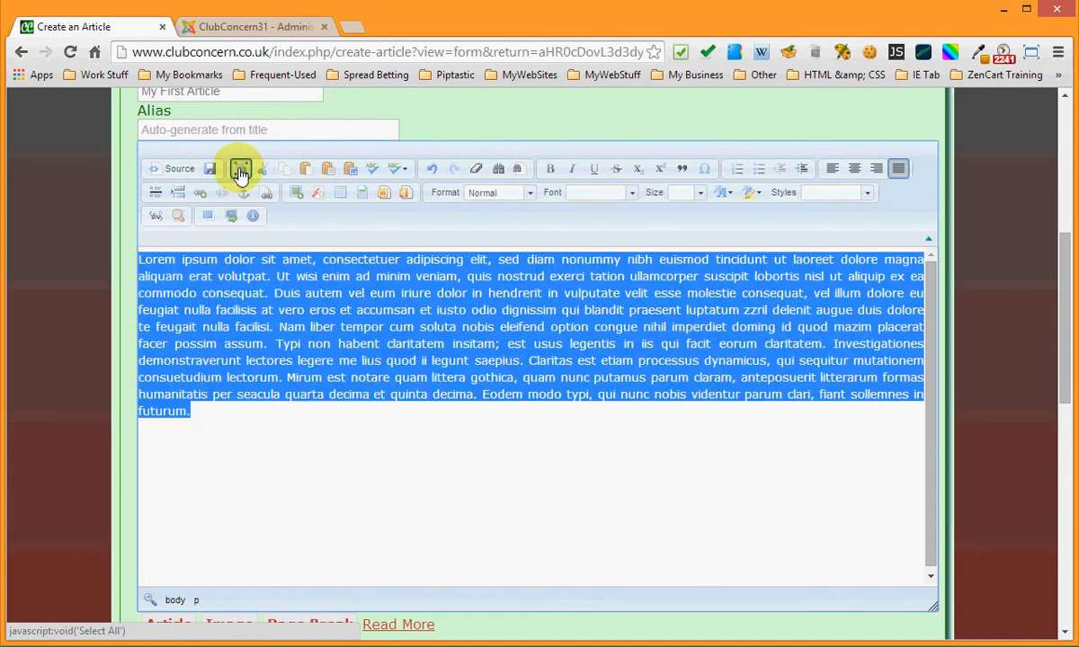
left_click(372, 171)
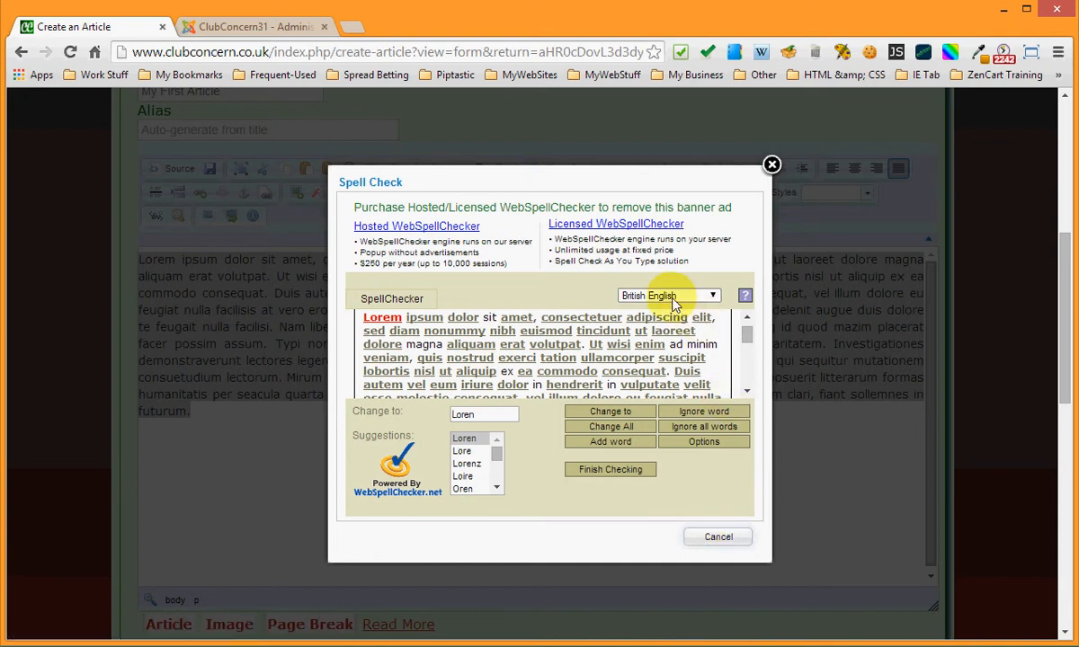
left_click(707, 294)
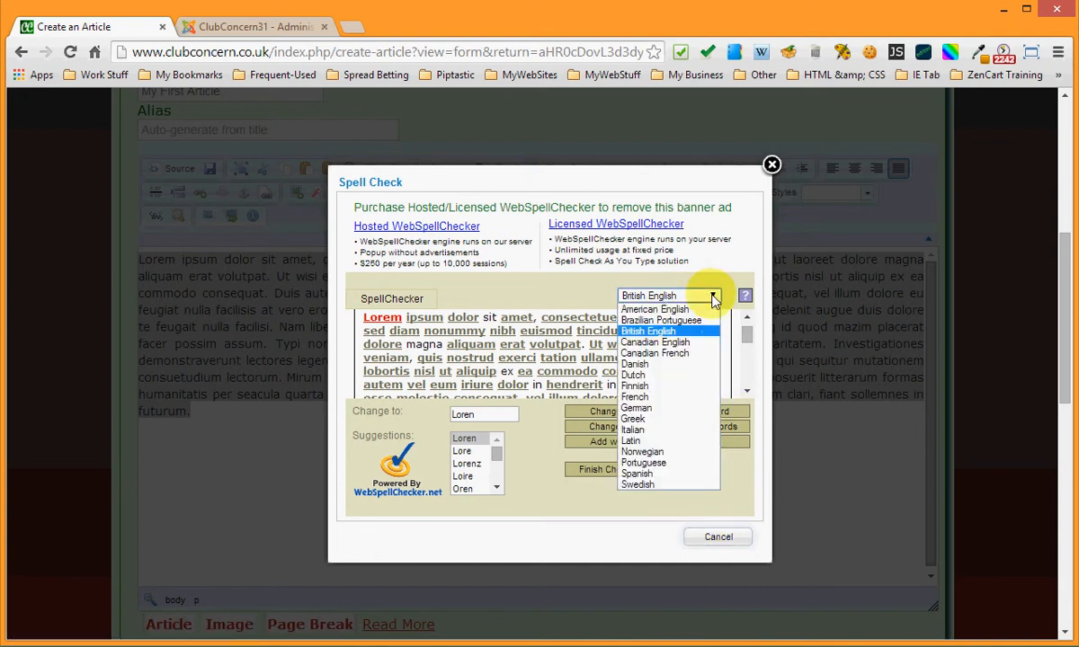
left_click(664, 331)
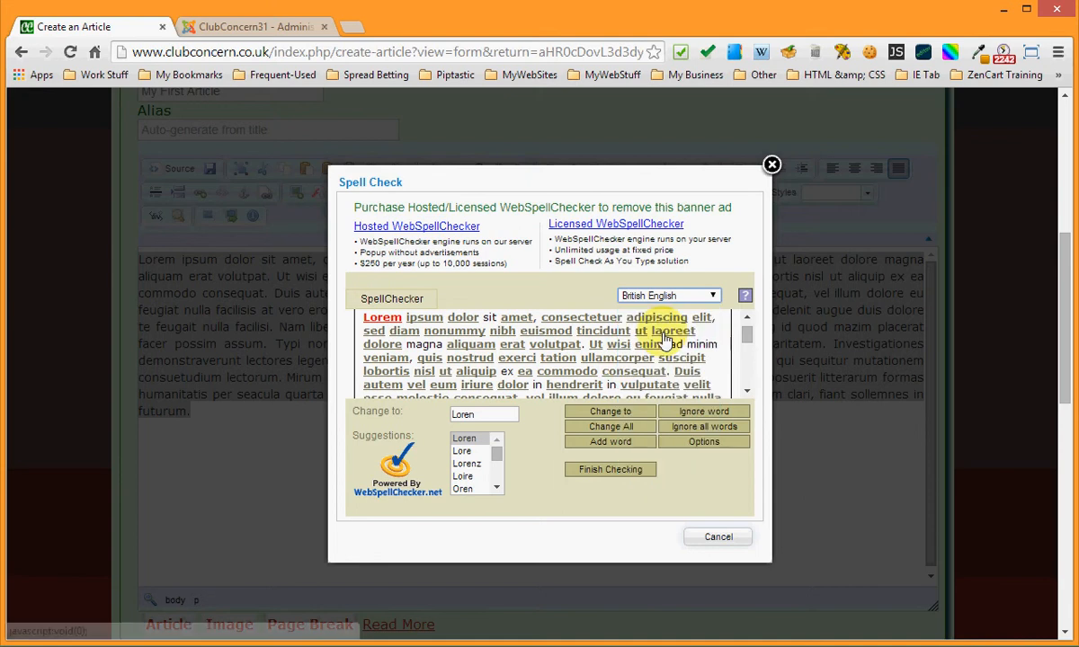
left_click(719, 538)
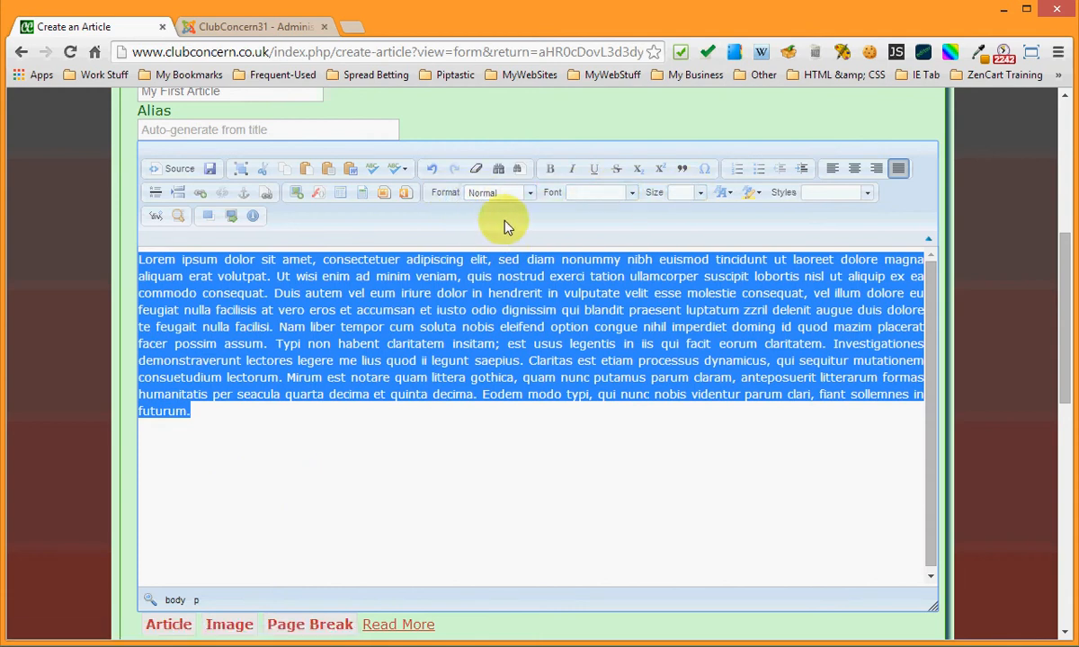
Apply the Normal (DIV) paragraph format to the selected Lorem ipsum text
left_click(529, 194)
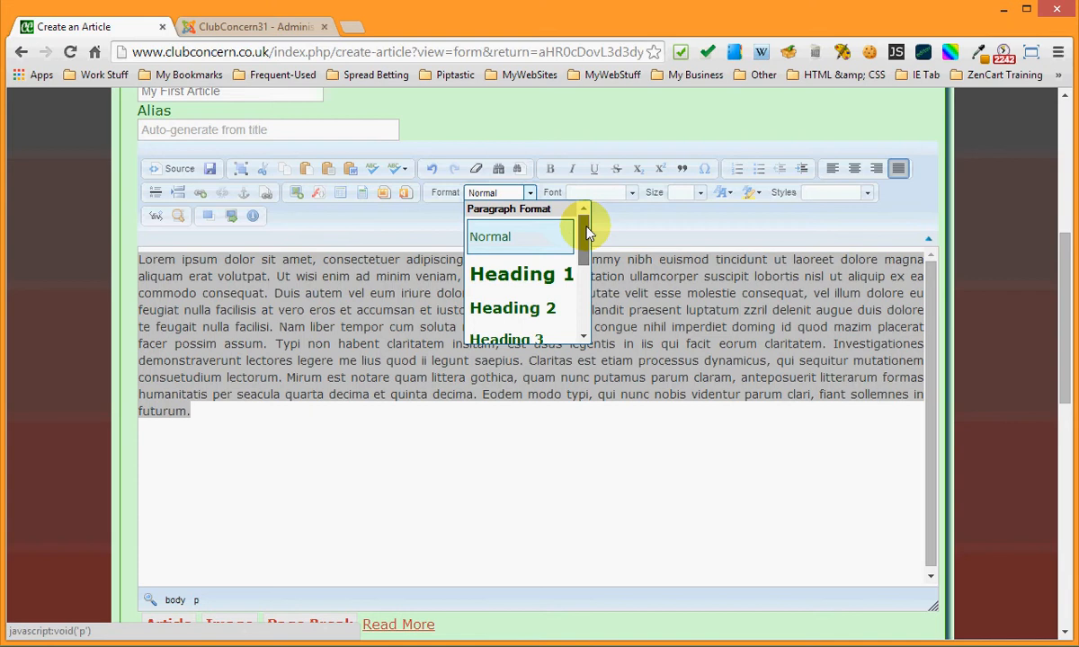
left_click_drag(588, 224, 588, 310)
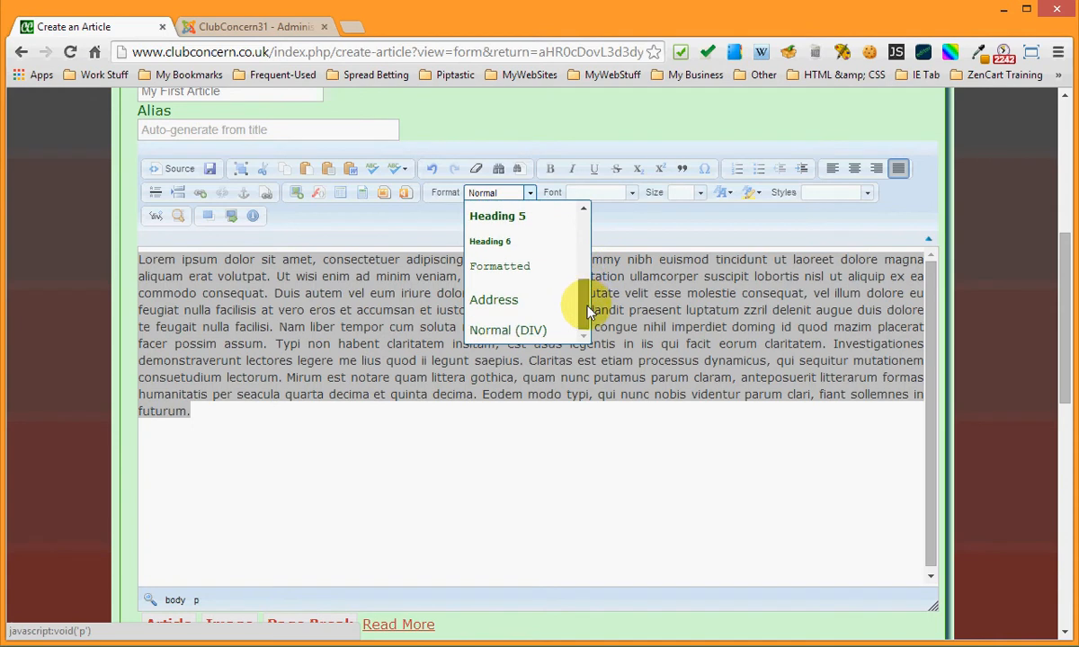
left_click(490, 333)
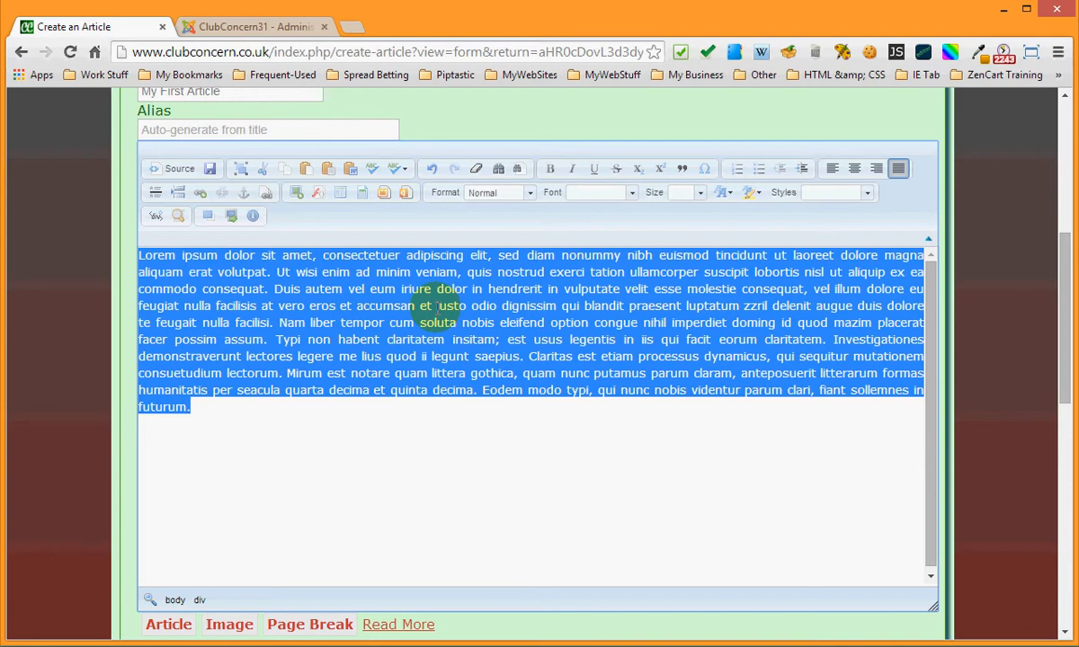
left_click(342, 196)
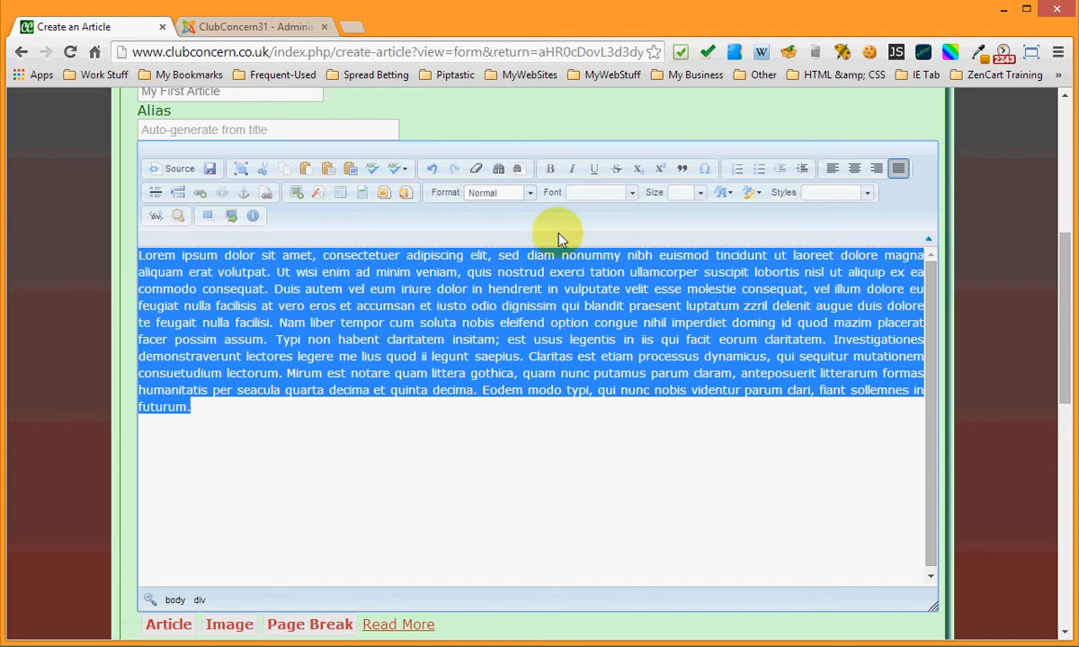
Set the font of the whole body text to Verdana and its size to 16
left_click(633, 193)
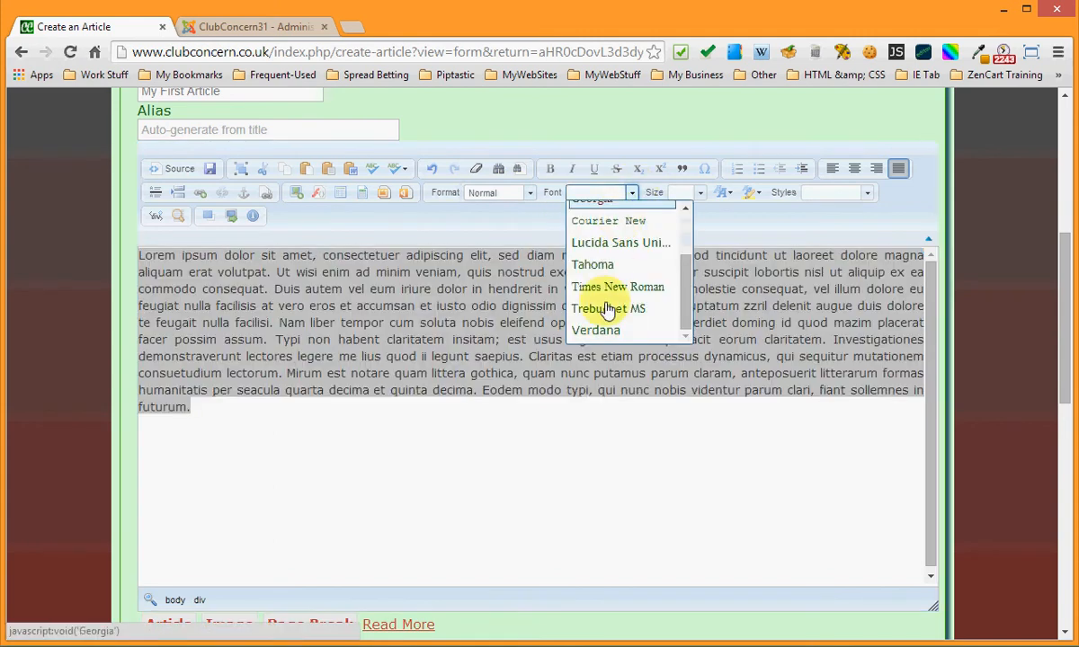
left_click(591, 331)
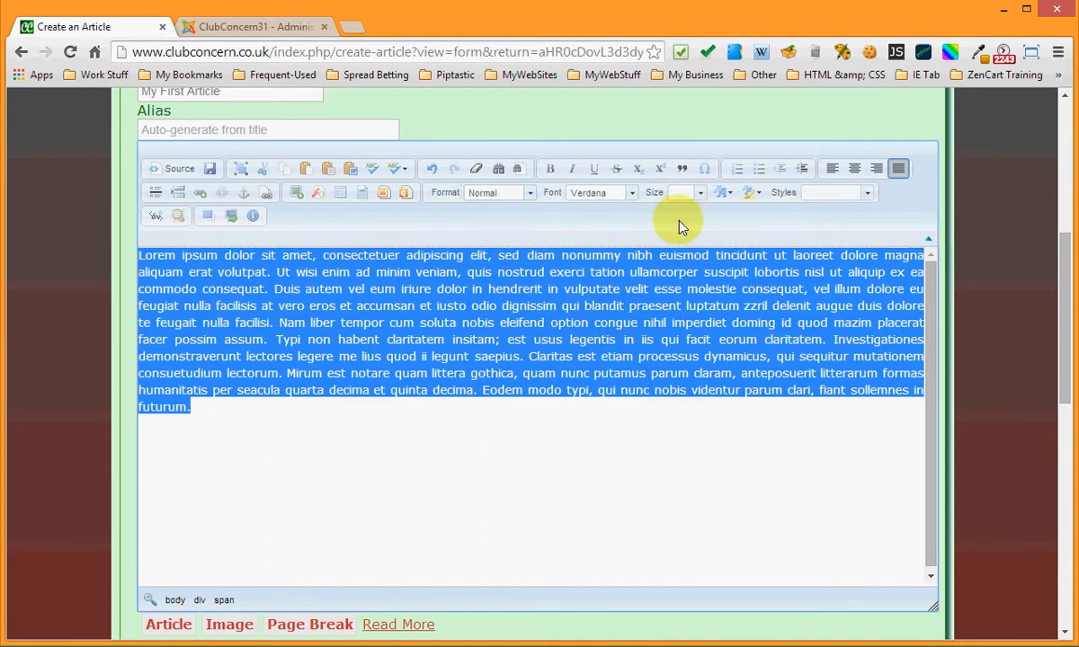
left_click(692, 192)
left_click(691, 290)
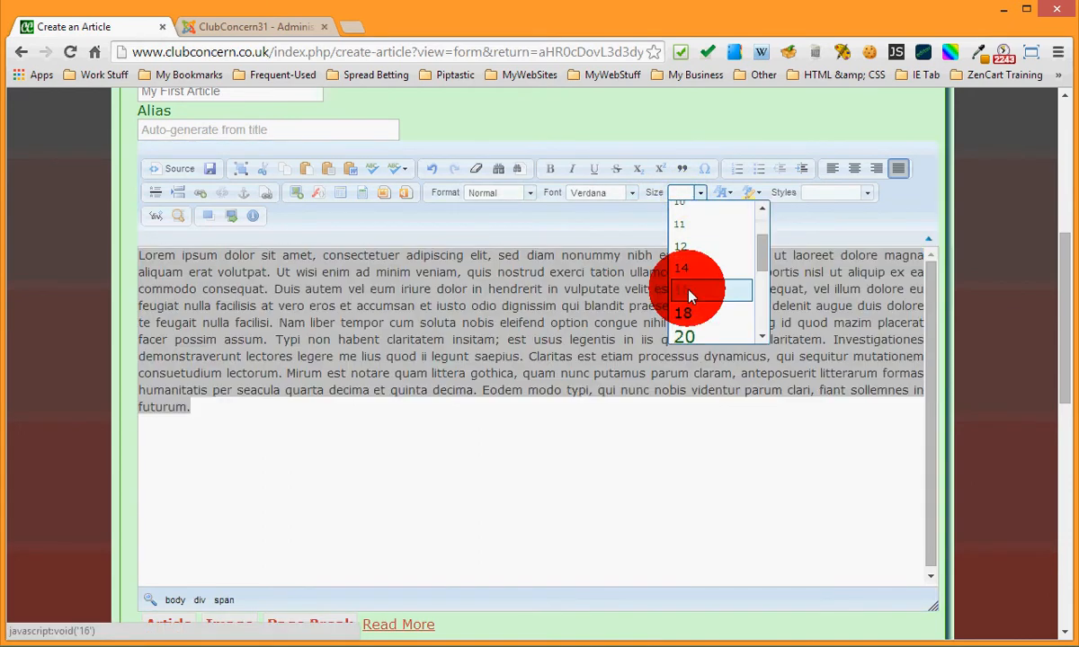
left_click(409, 364)
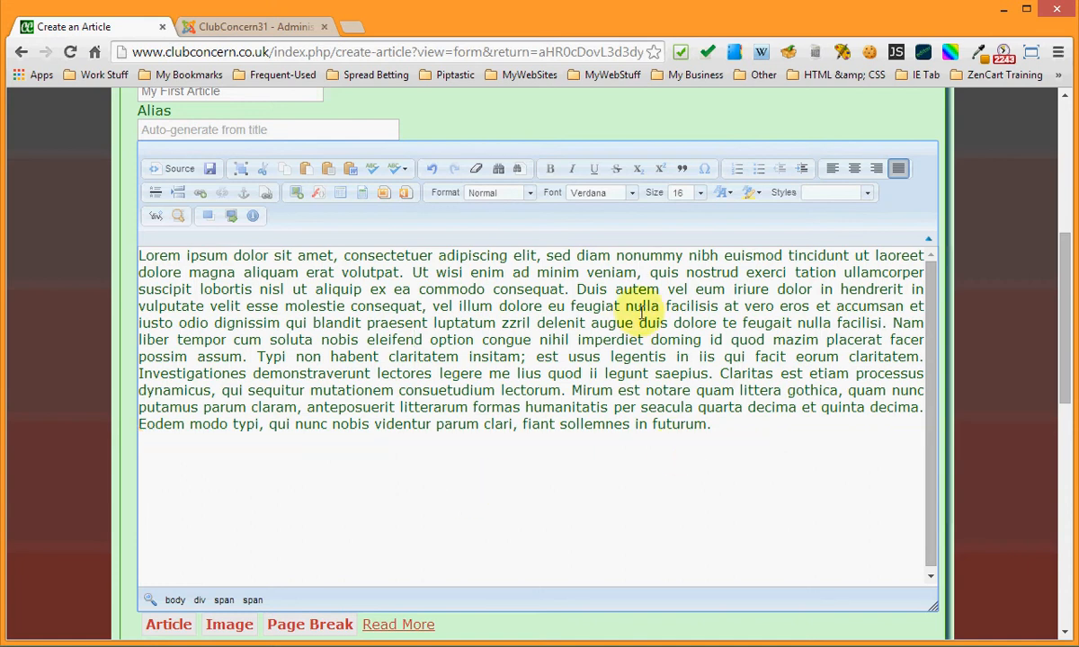
Split the body into four paragraphs separated by blank lines, breaking before "Duis autem", "Nam liber" and "Claritas est"
left_click(578, 289)
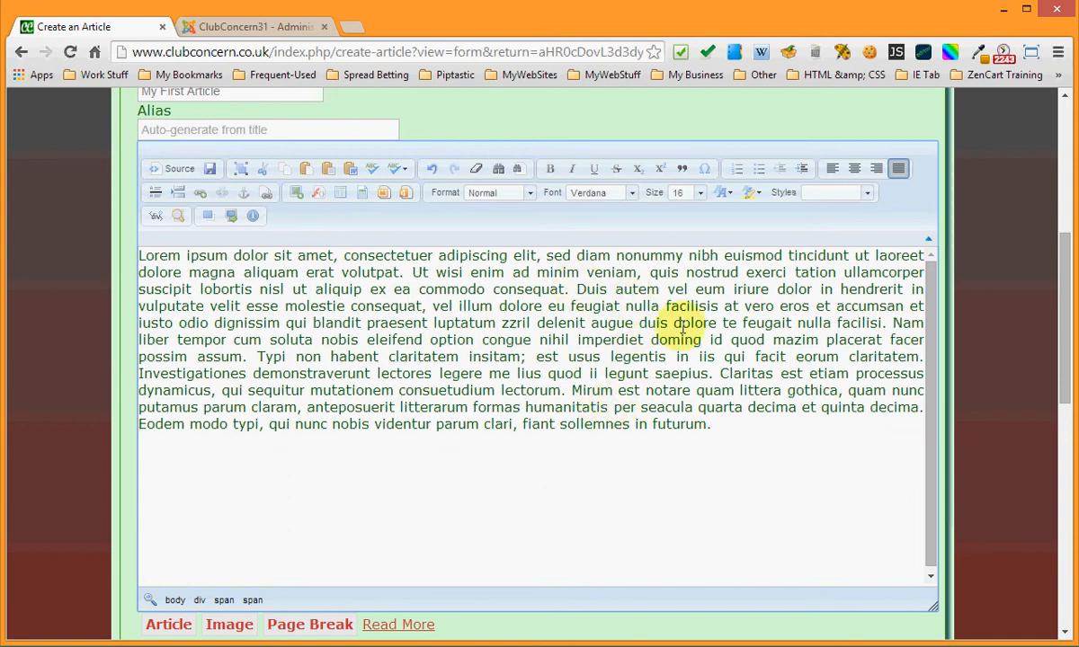
key("Return")
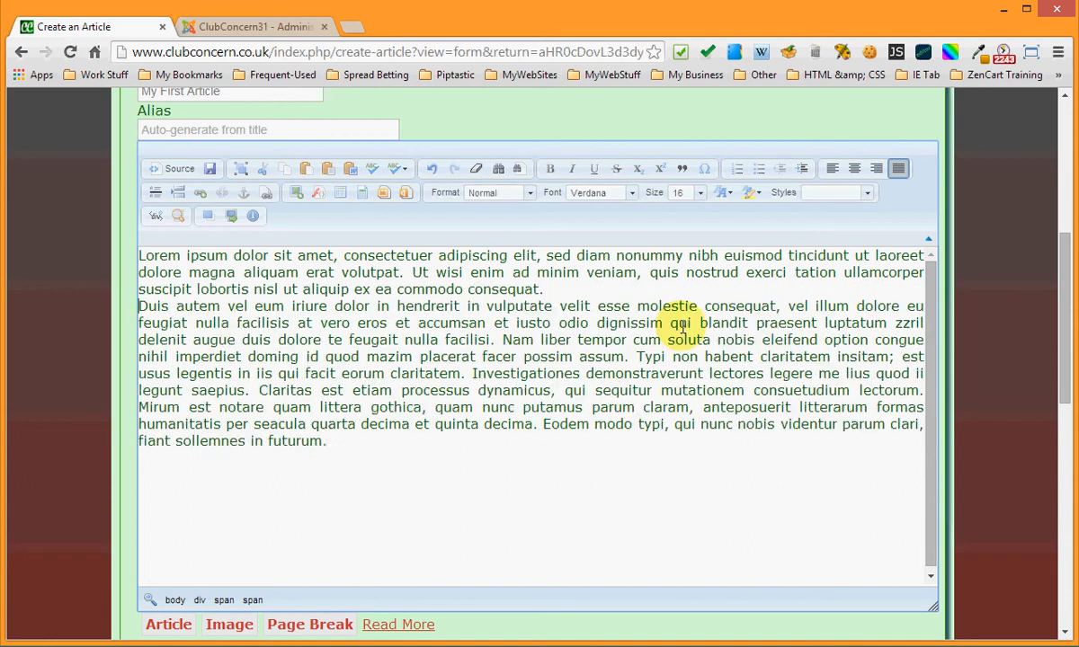
key("Return")
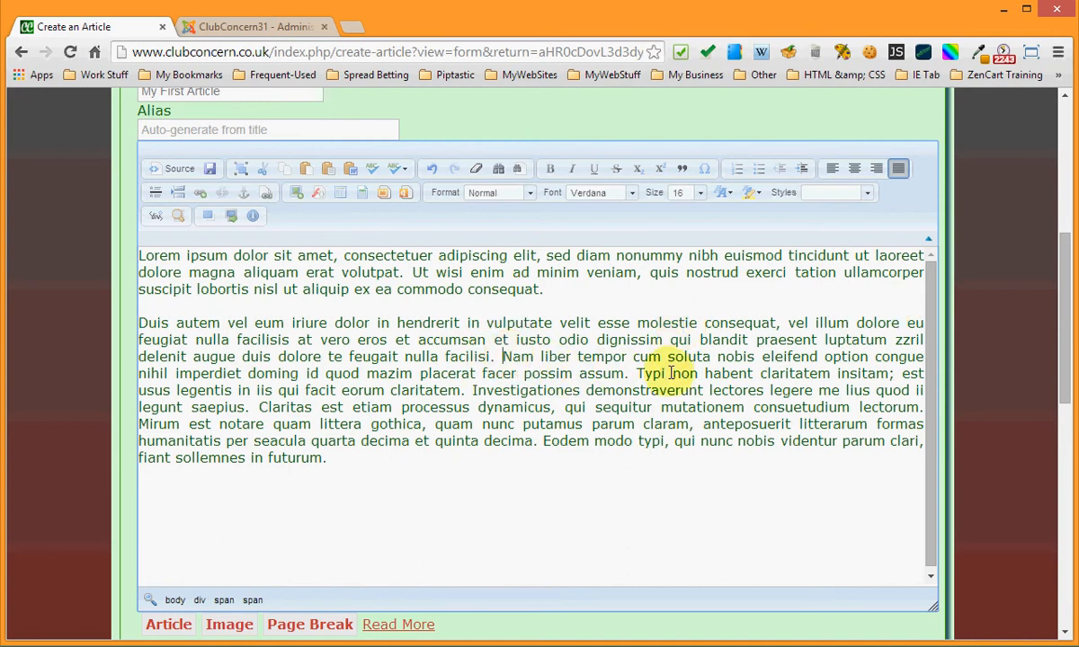
key("Return")
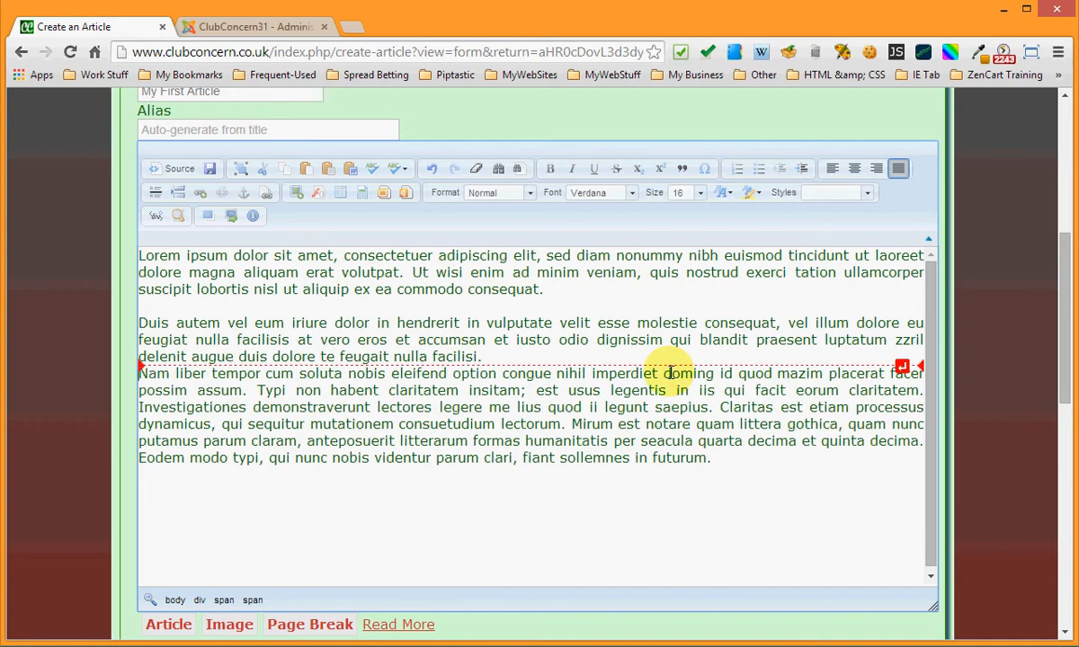
key("Return")
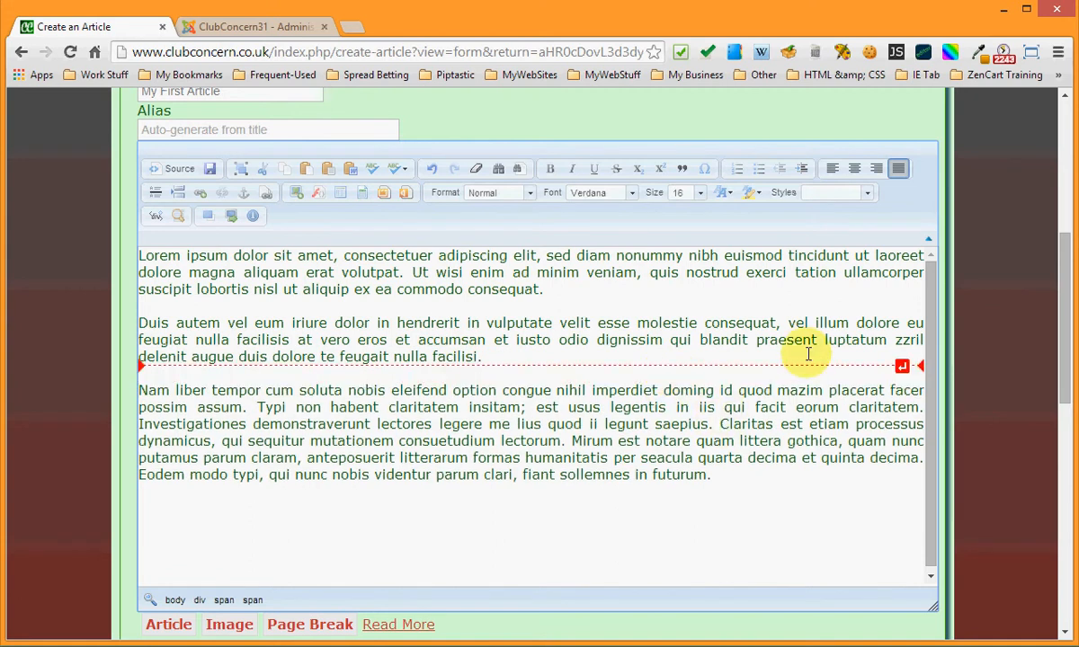
key("Return")
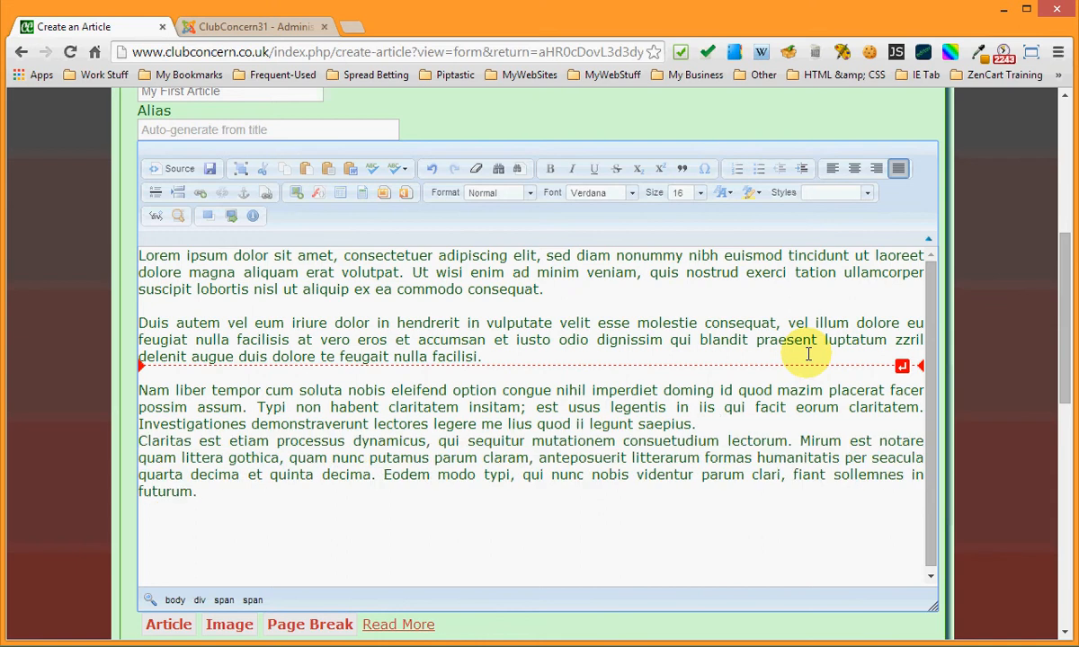
key("Return")
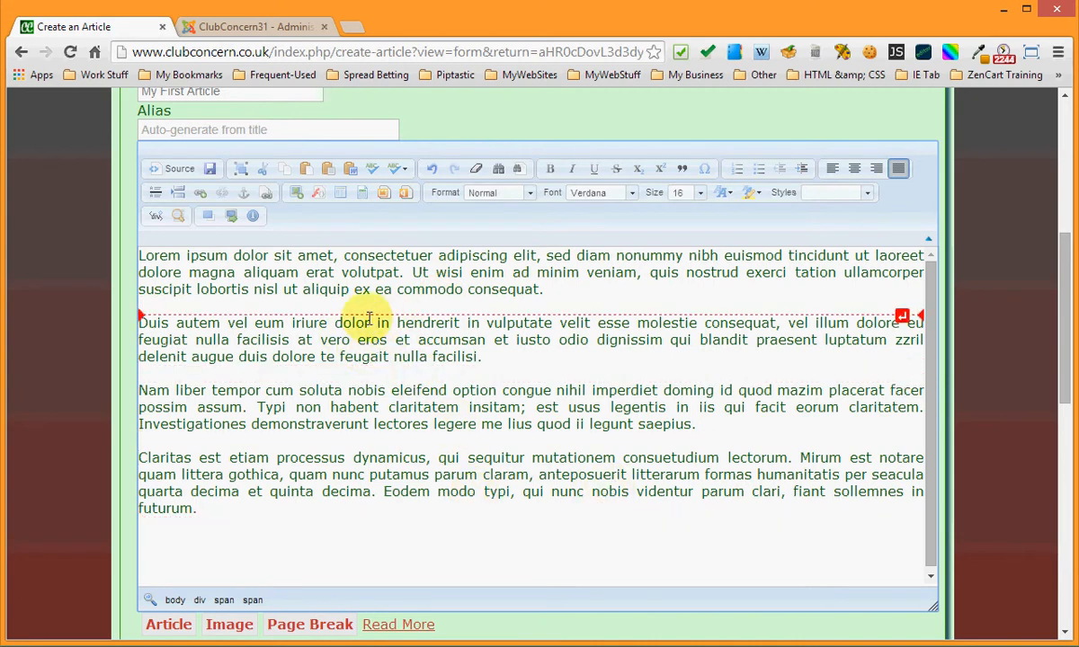
Make the phrase "lobortis nisl ut aliquip ex ea commodo" in the first paragraph bold
left_click_drag(197, 290, 463, 291)
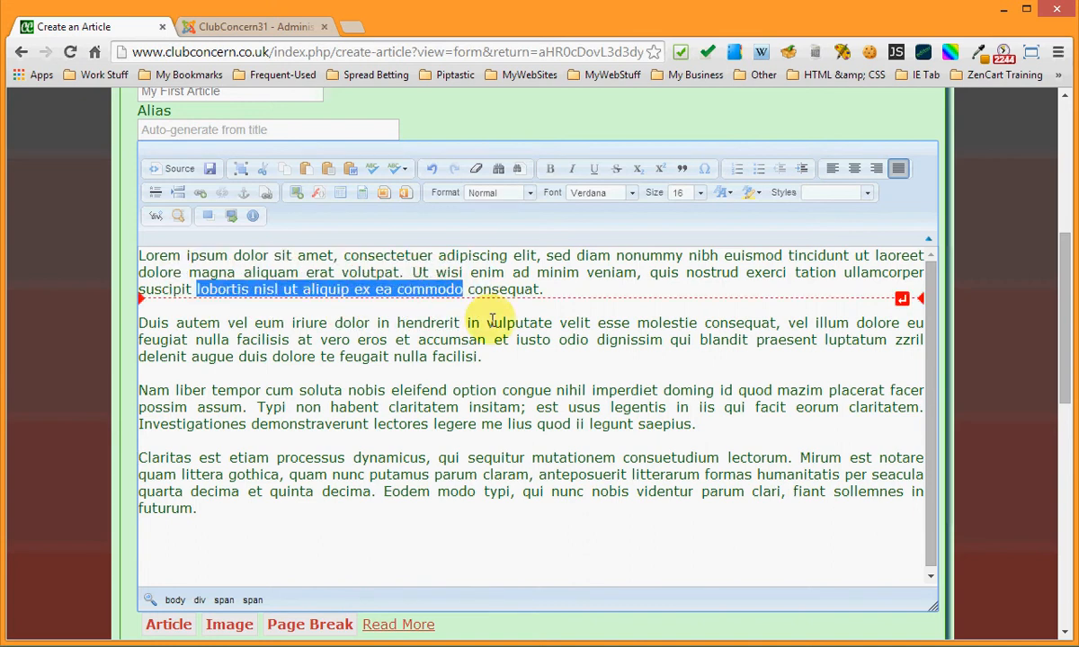
left_click(549, 170)
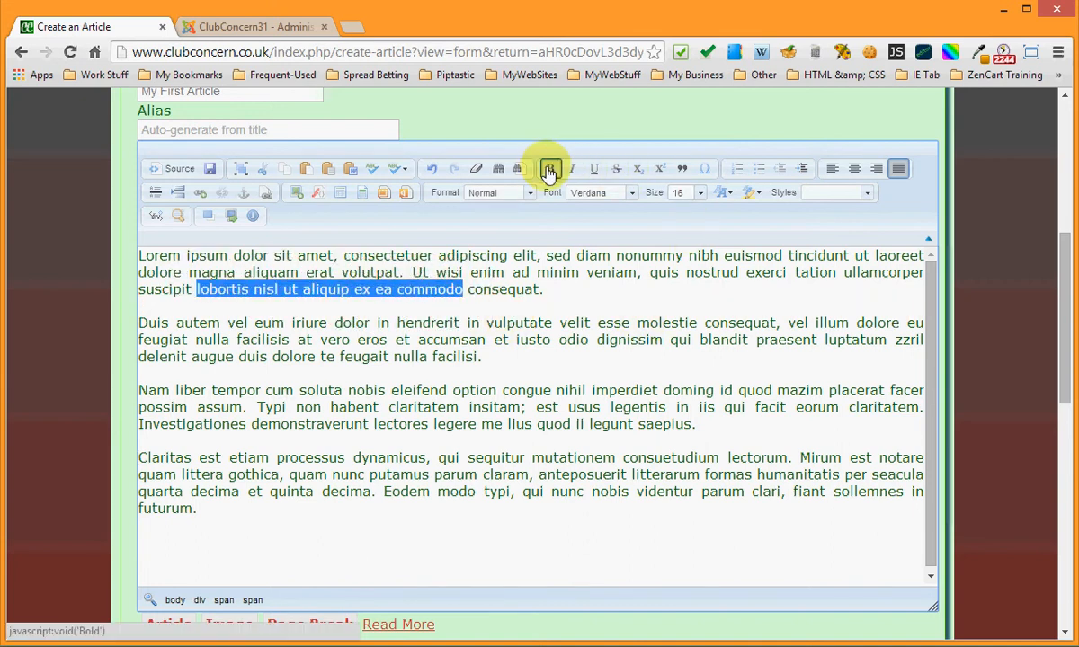
left_click(447, 338)
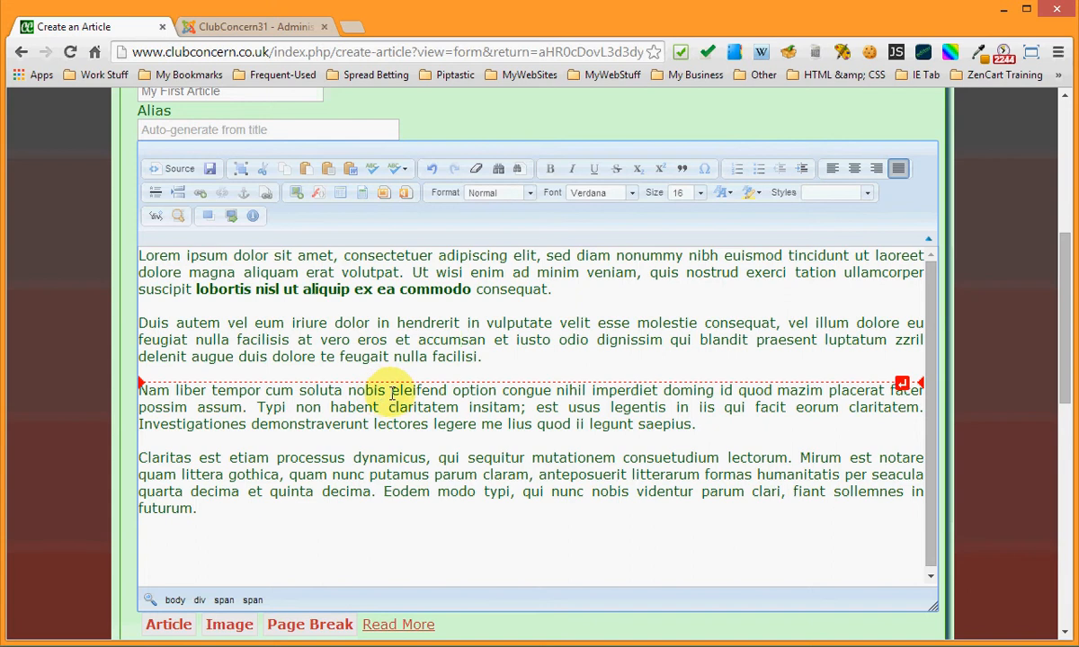
Make the phrase "eros et accumsan et iusto odio" in the second paragraph italic and underlined
left_click_drag(357, 341, 590, 353)
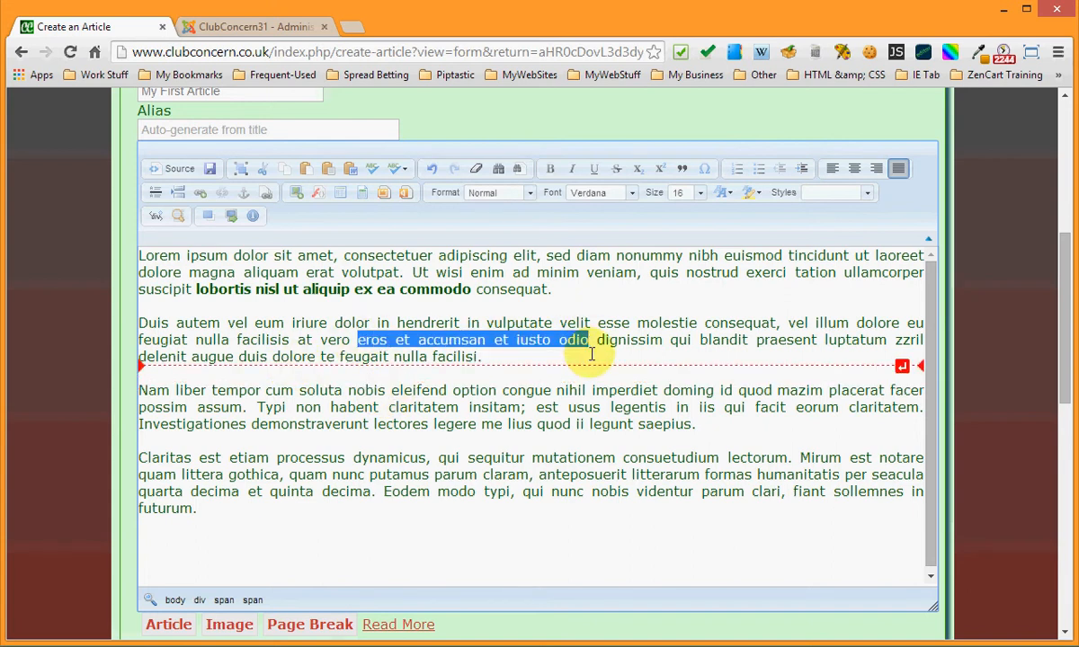
left_click(574, 170)
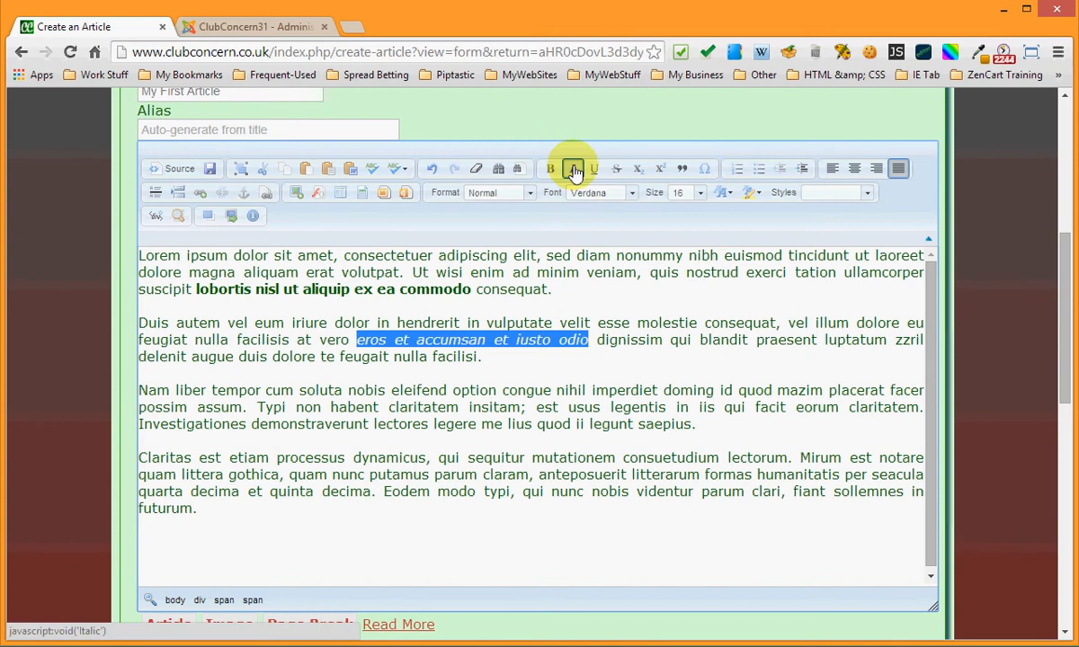
left_click(576, 391)
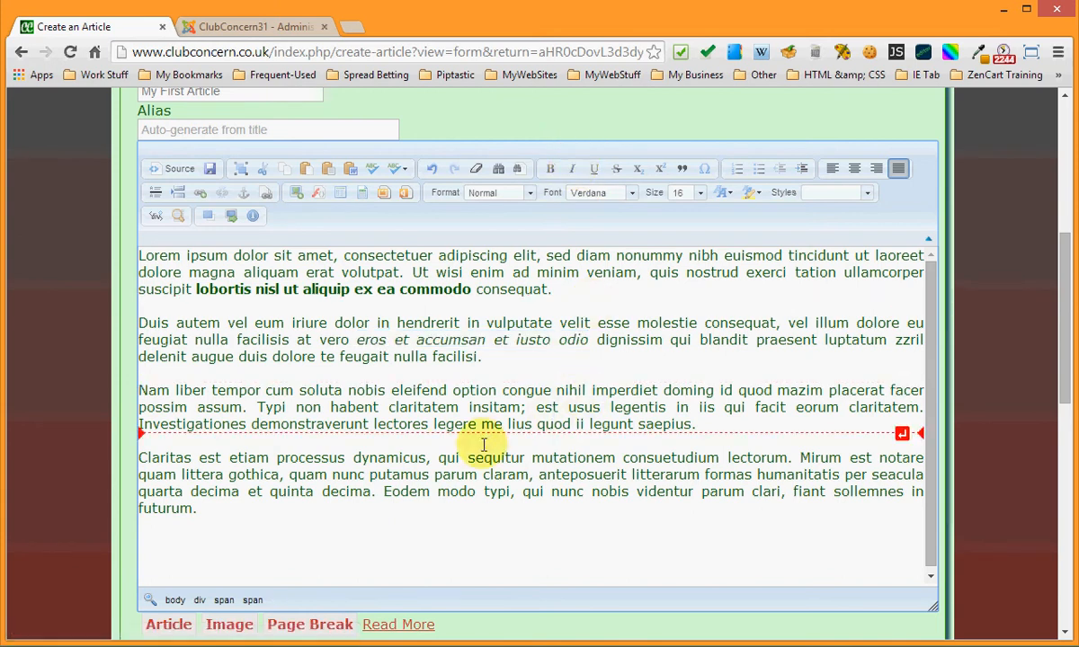
left_click(357, 339)
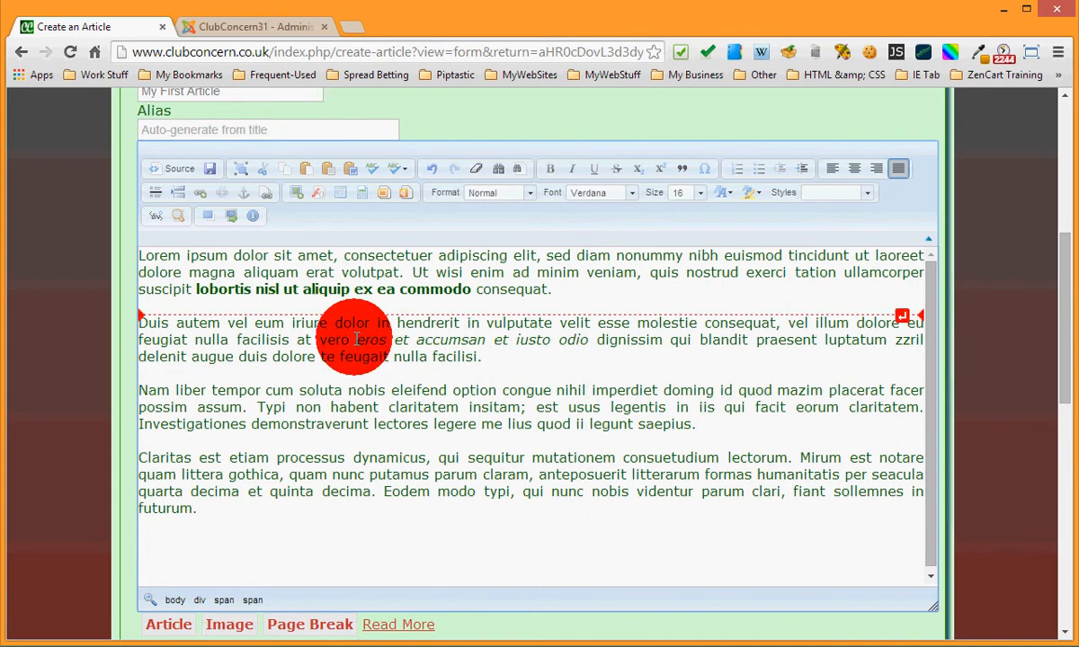
left_click_drag(357, 339, 589, 342)
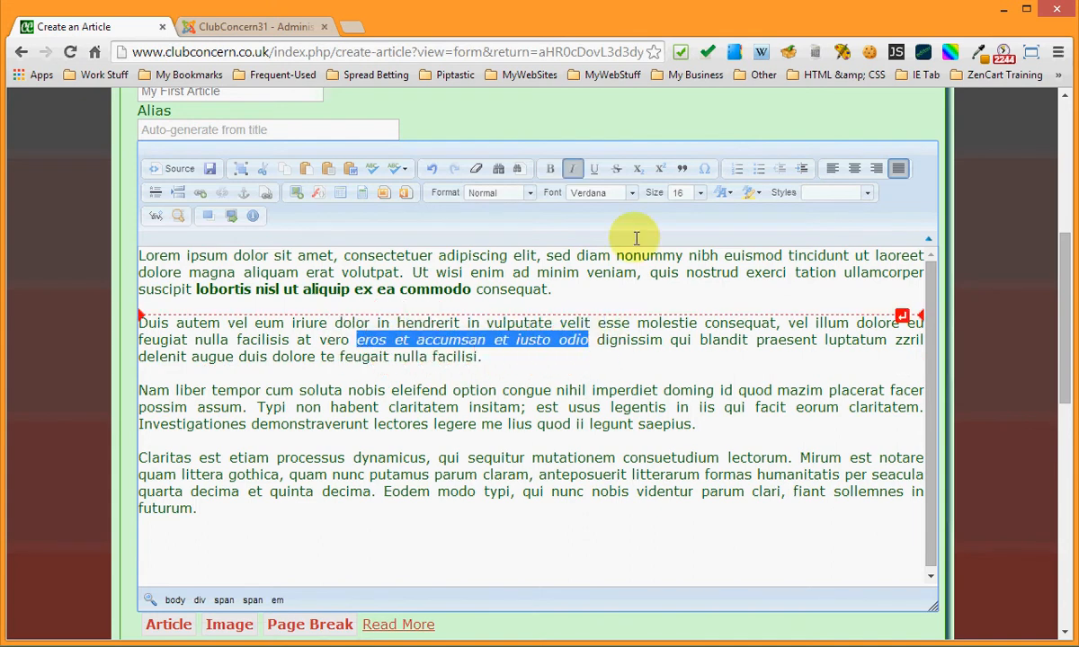
left_click(594, 169)
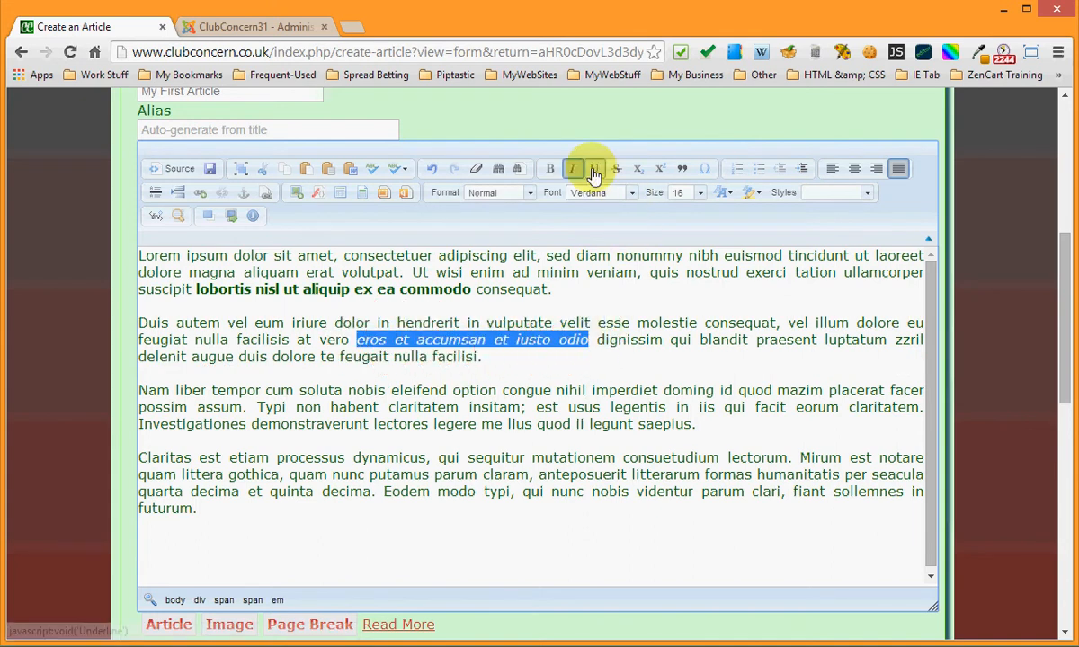
left_click(510, 393)
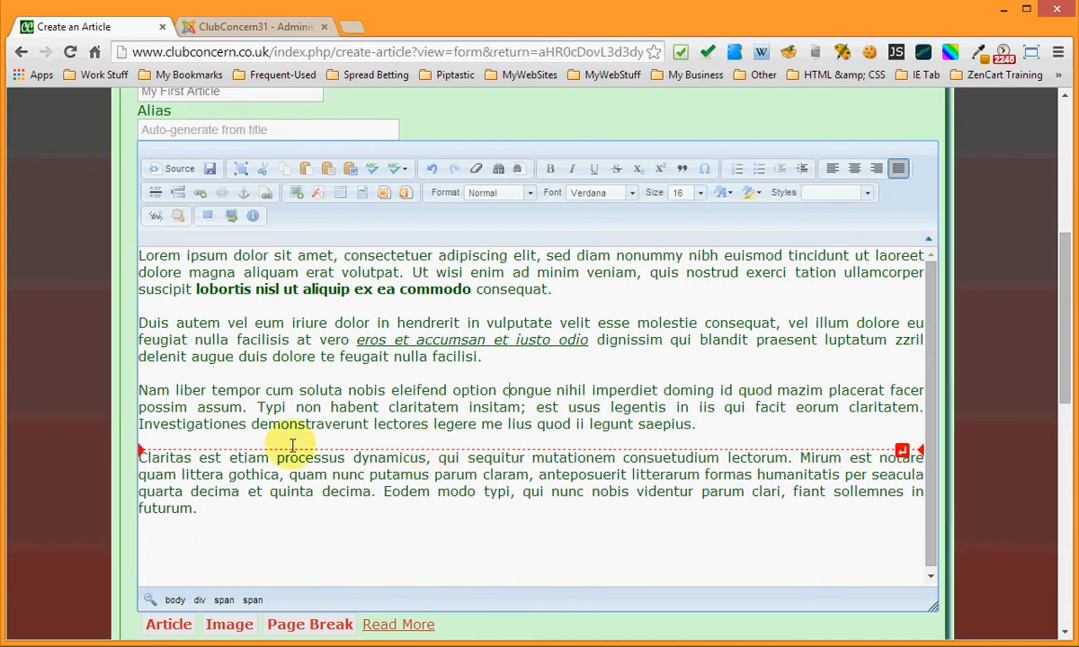
Turn the second and third paragraphs, including the blank line between them, into a bulleted list
left_click_drag(139, 323, 213, 447)
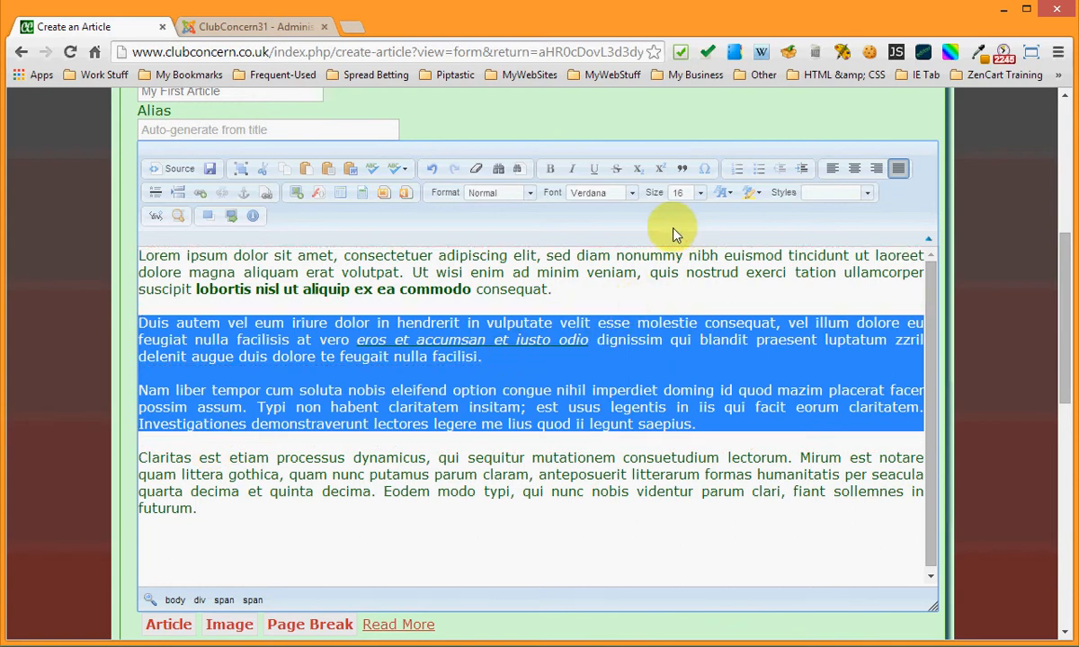
left_click(757, 171)
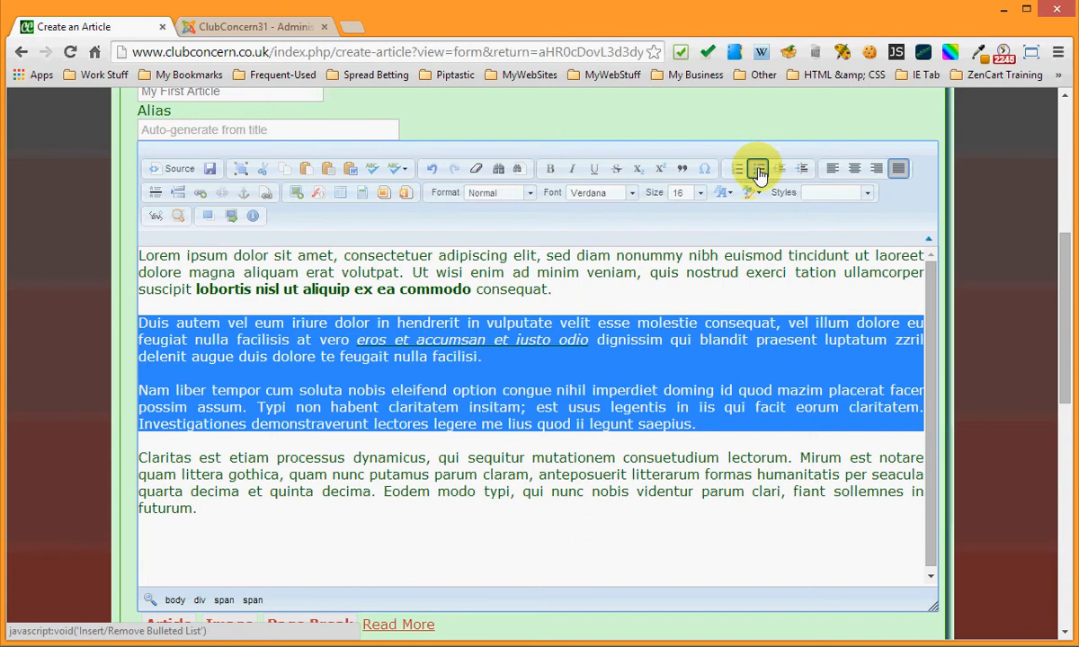
left_click(758, 171)
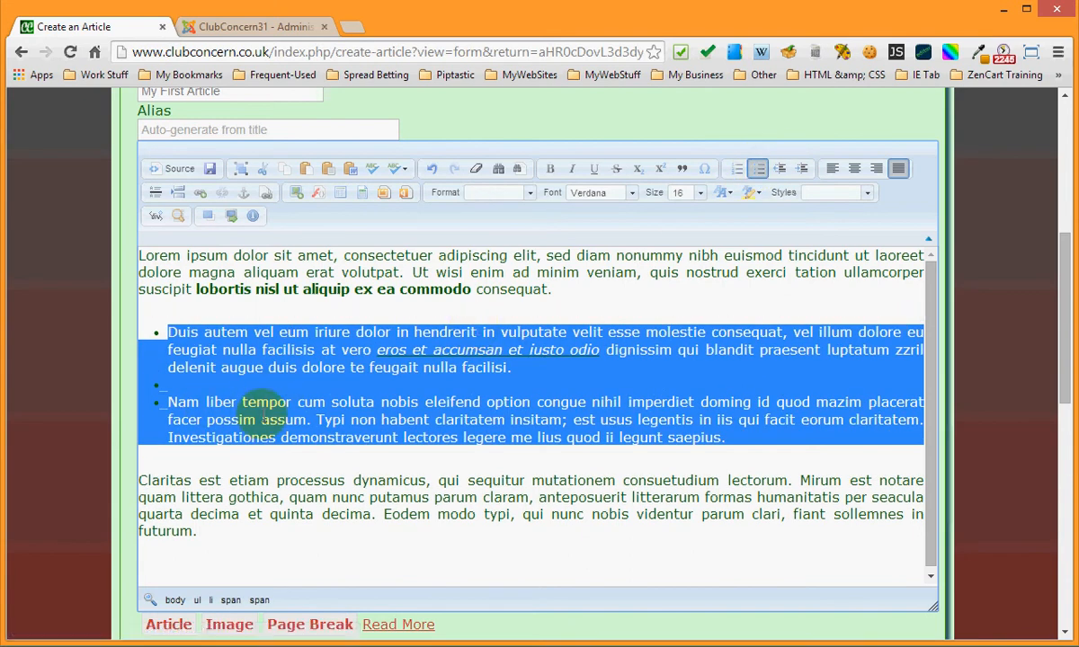
left_click(416, 401)
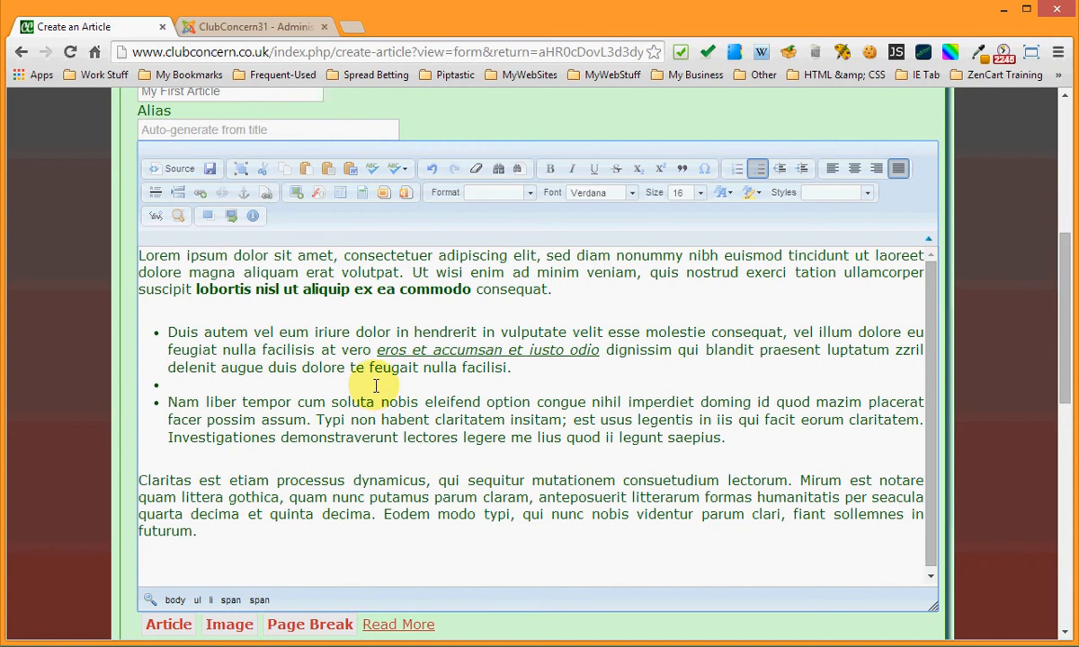
Delete the empty middle bullet and add a line break within the first bullet after "nulla facilisi."
left_click(163, 385)
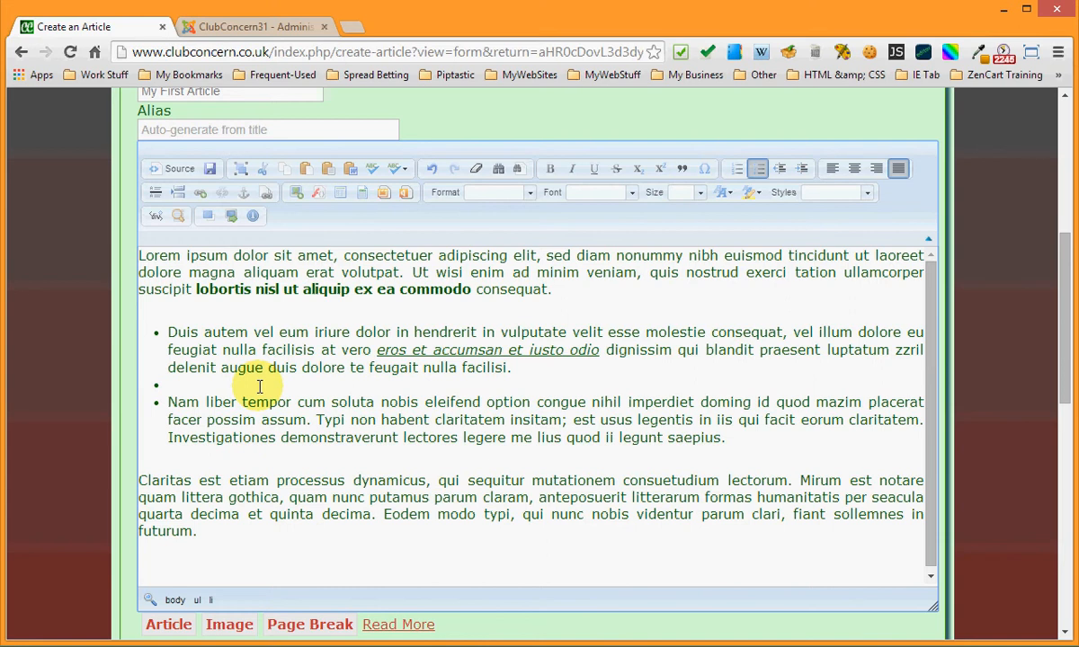
key("BackSpace")
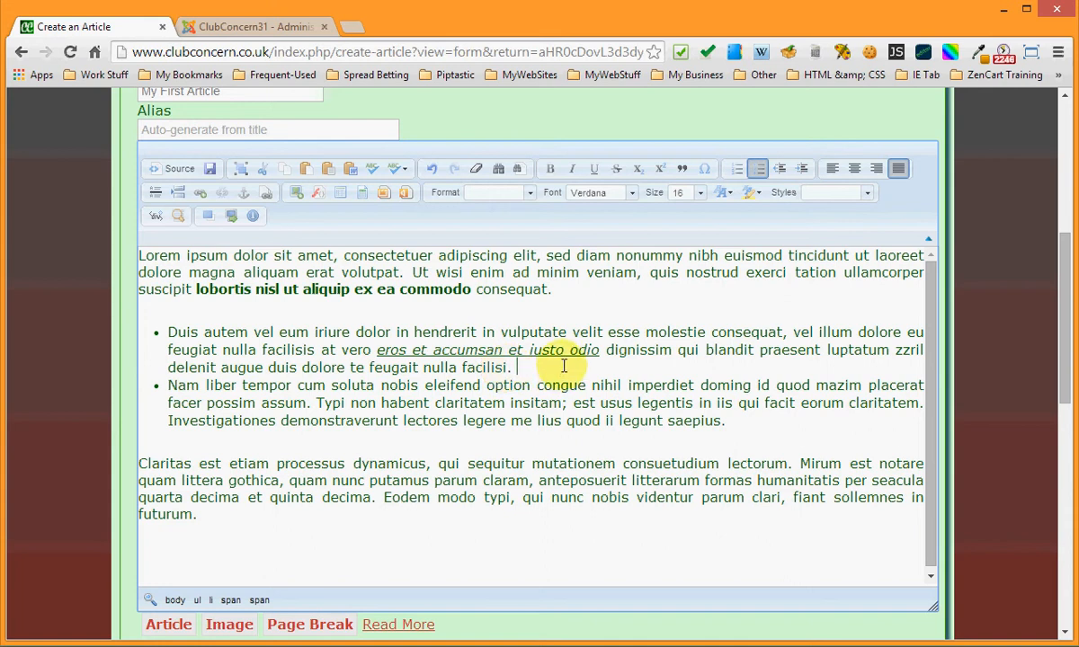
key("shift+Return")
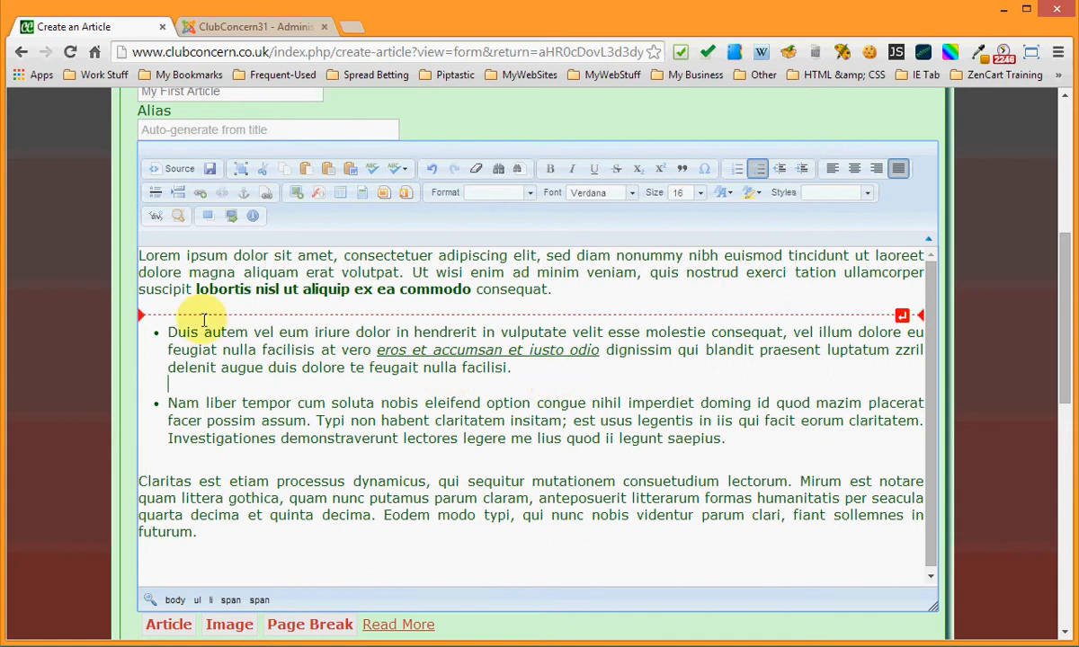
Convert the two-item bulleted list into a numbered list
left_click_drag(152, 330, 178, 459)
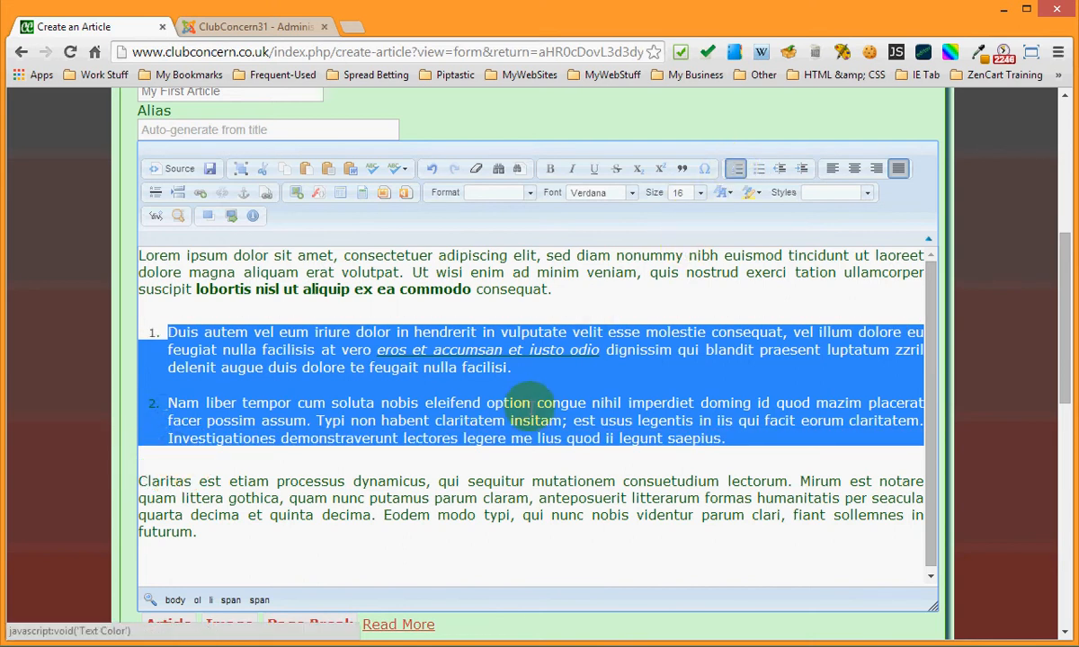
left_click(530, 404)
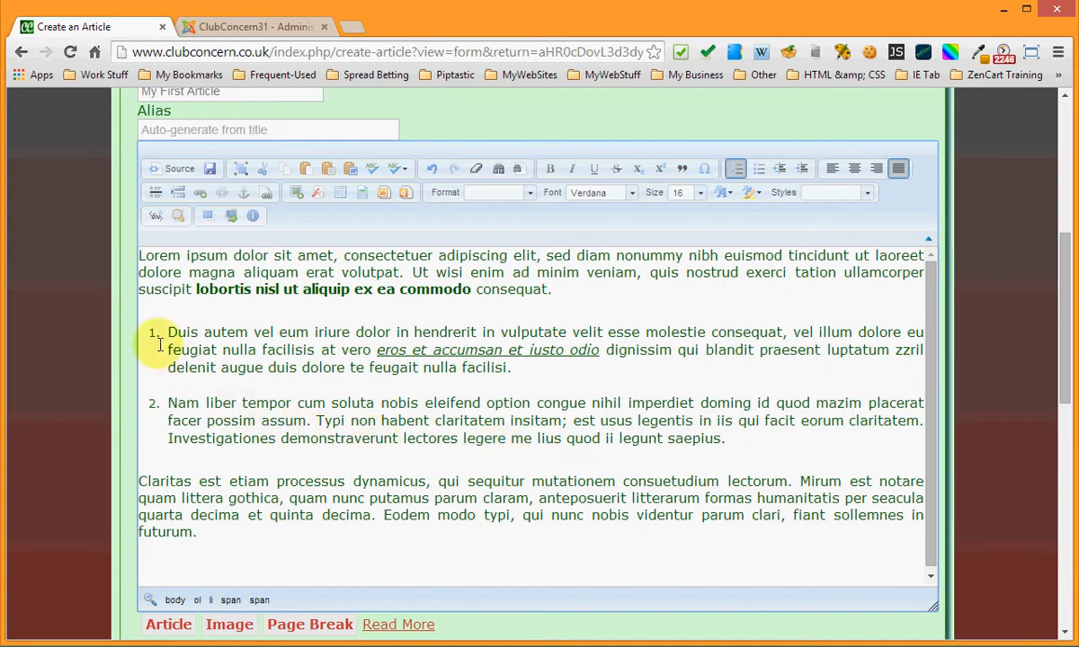
Increase the indent of both numbered list items by two levels
left_click_drag(142, 326, 745, 440)
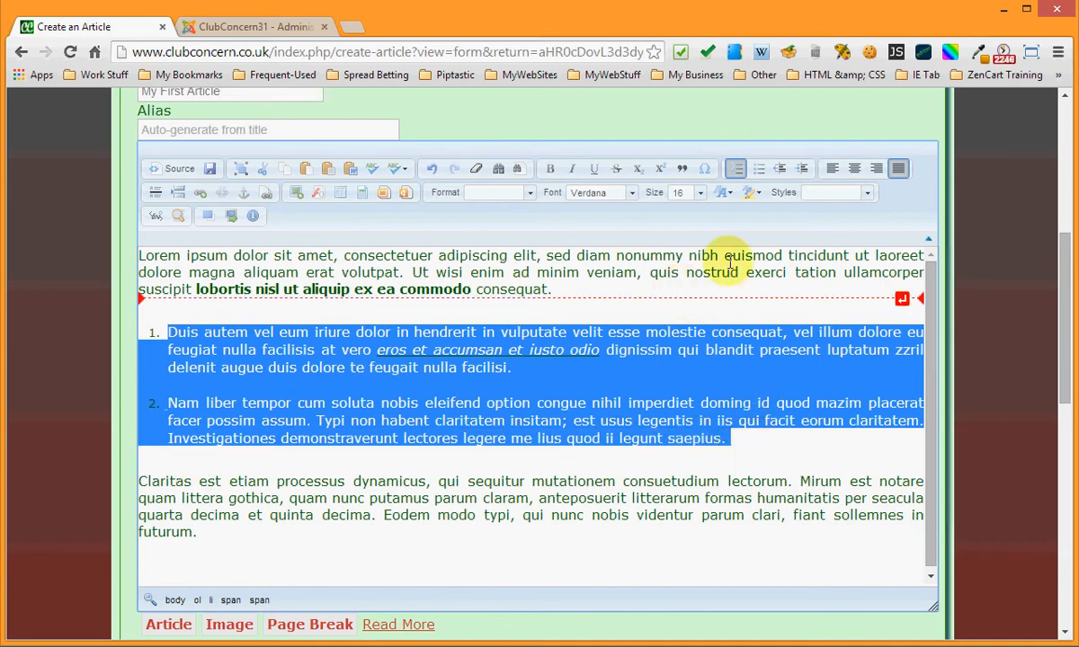
left_click(803, 171)
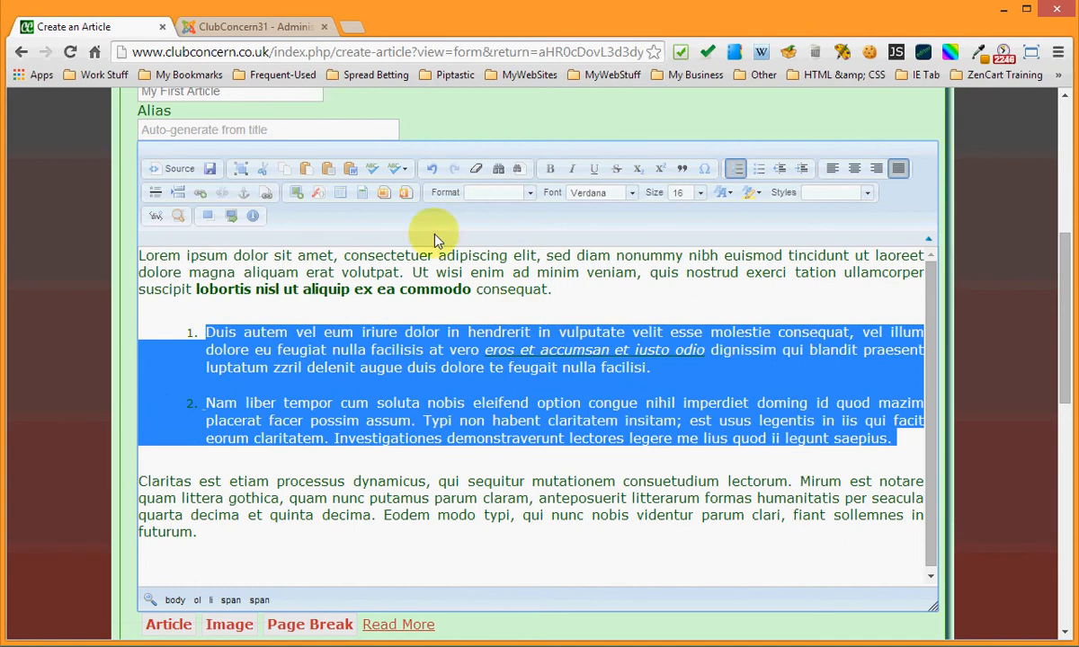
left_click(803, 171)
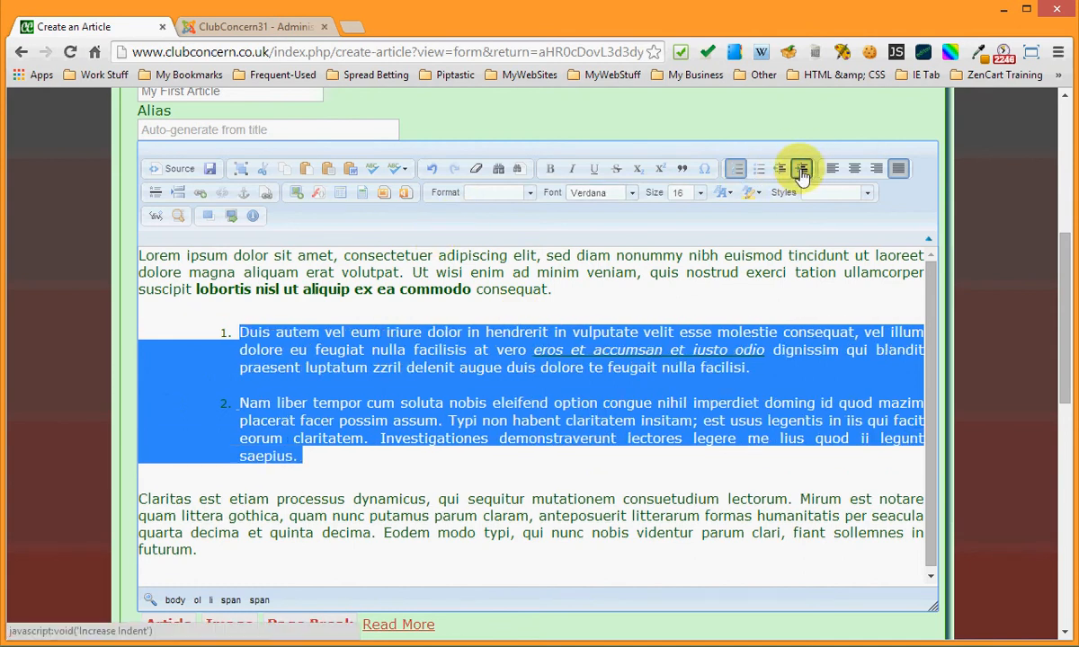
left_click(554, 405)
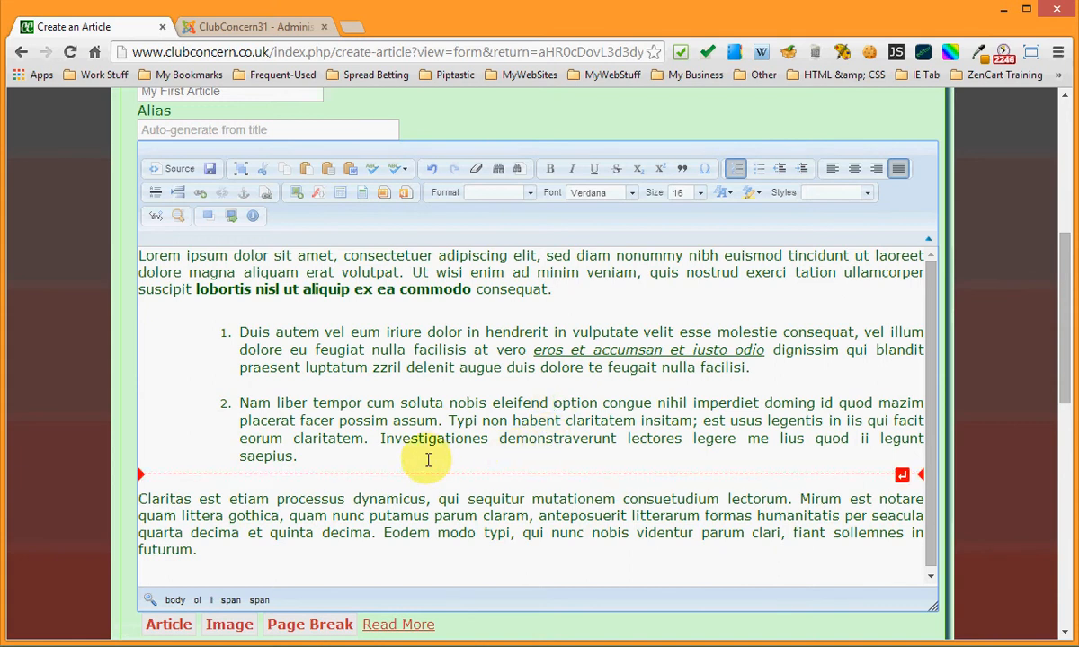
Undo the numbered list's second indent increase, redo it, and undo it again
left_click(433, 172)
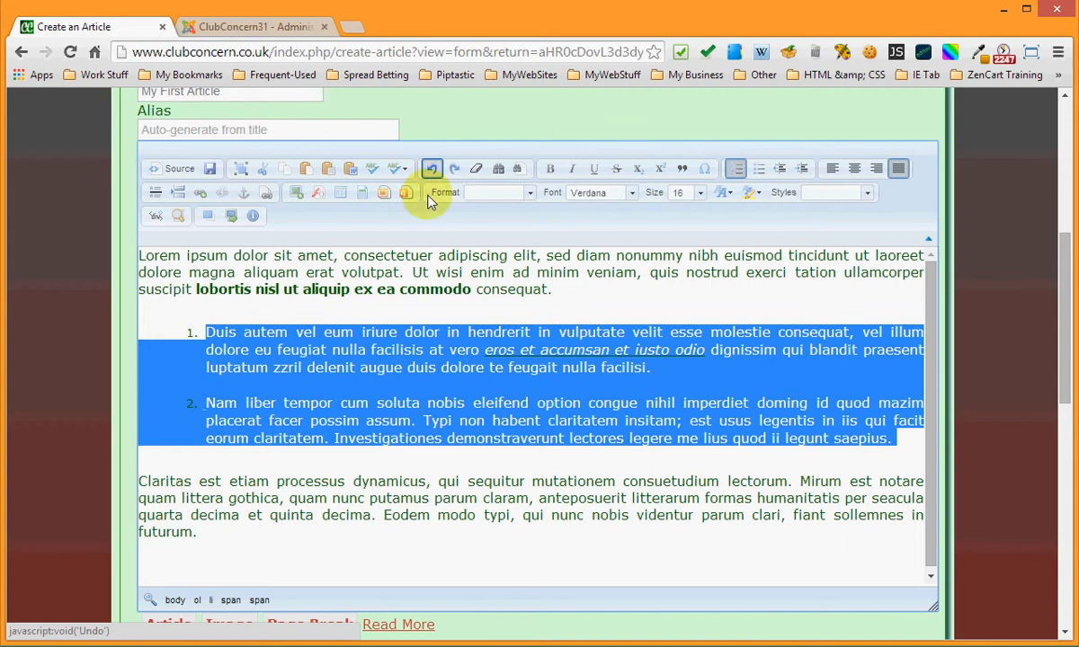
left_click(429, 312)
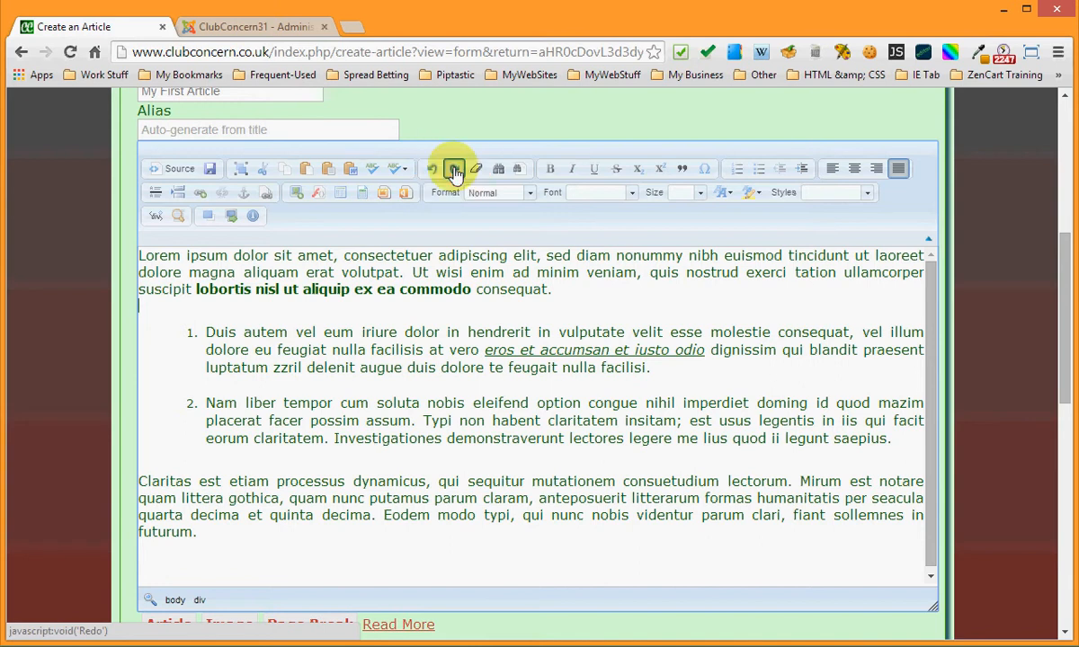
left_click(454, 172)
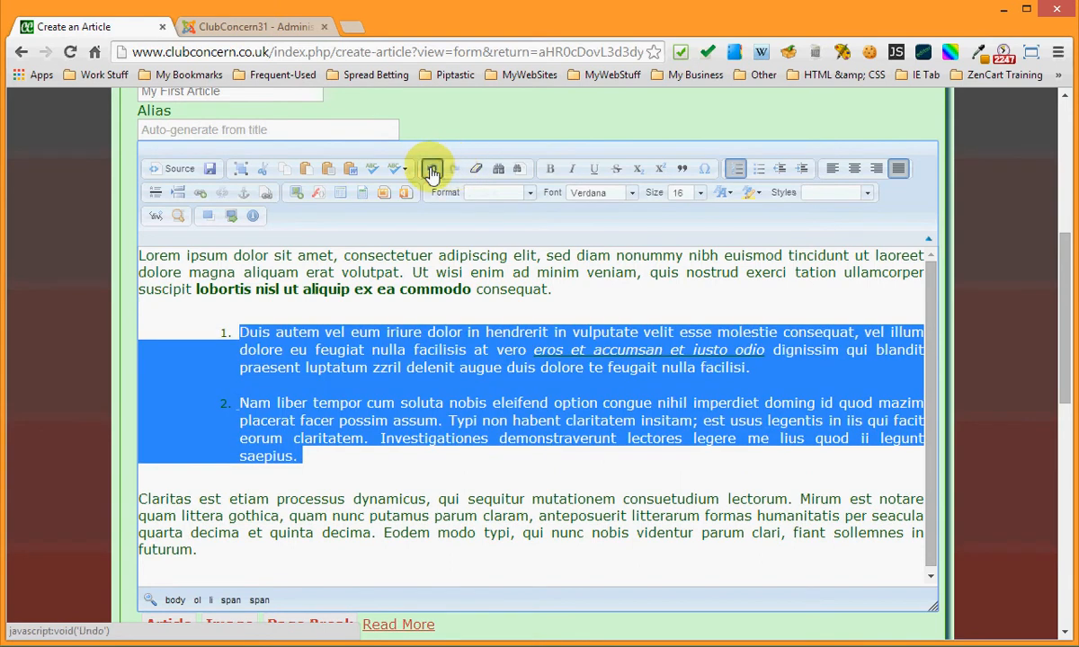
left_click(432, 171)
left_click(407, 360)
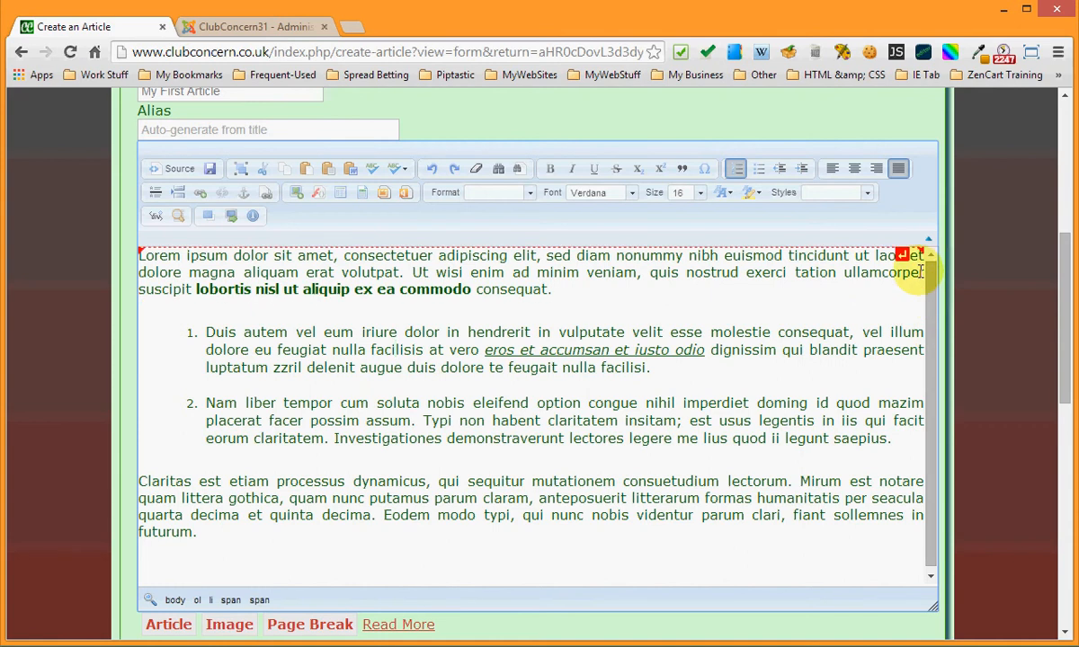
Try left-aligning the entire article body, and undo the alignment change
left_click(240, 171)
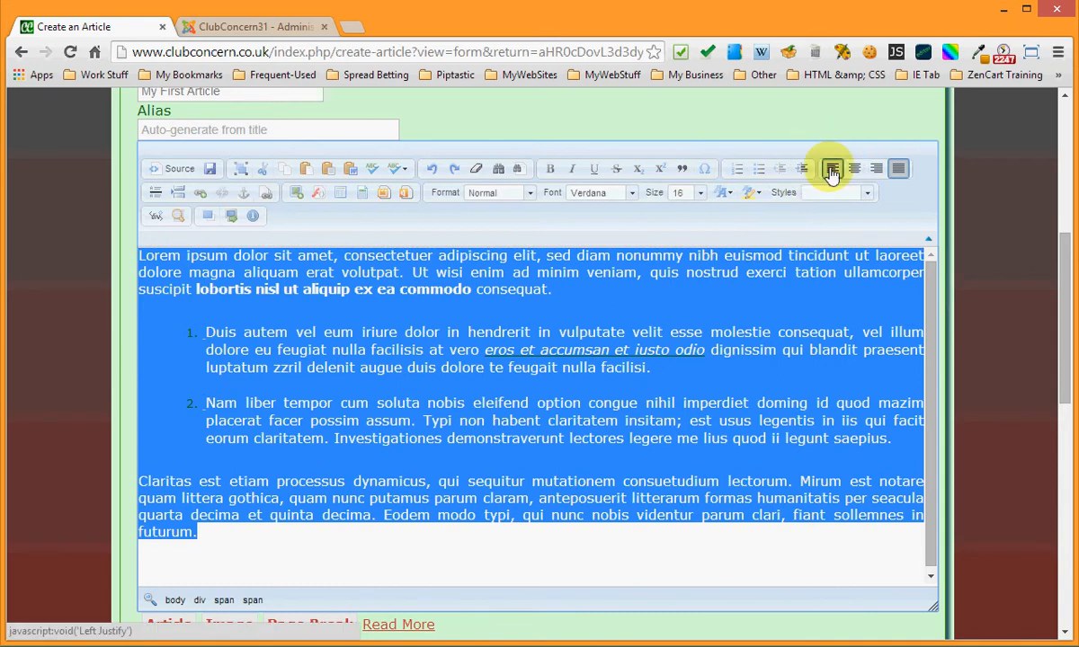
left_click(831, 171)
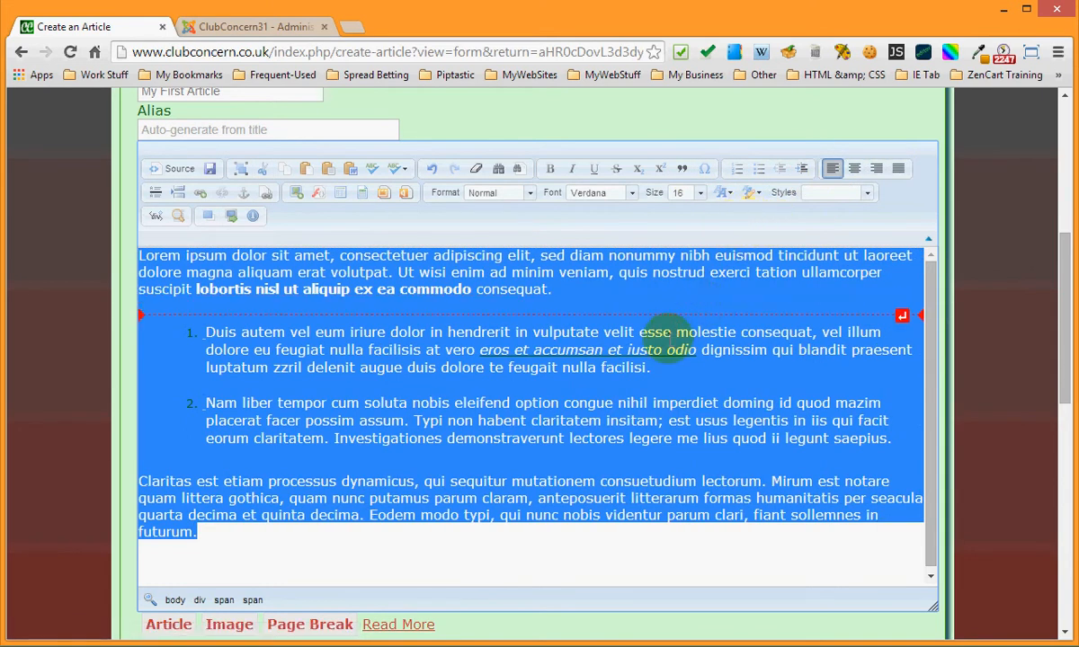
left_click(659, 350)
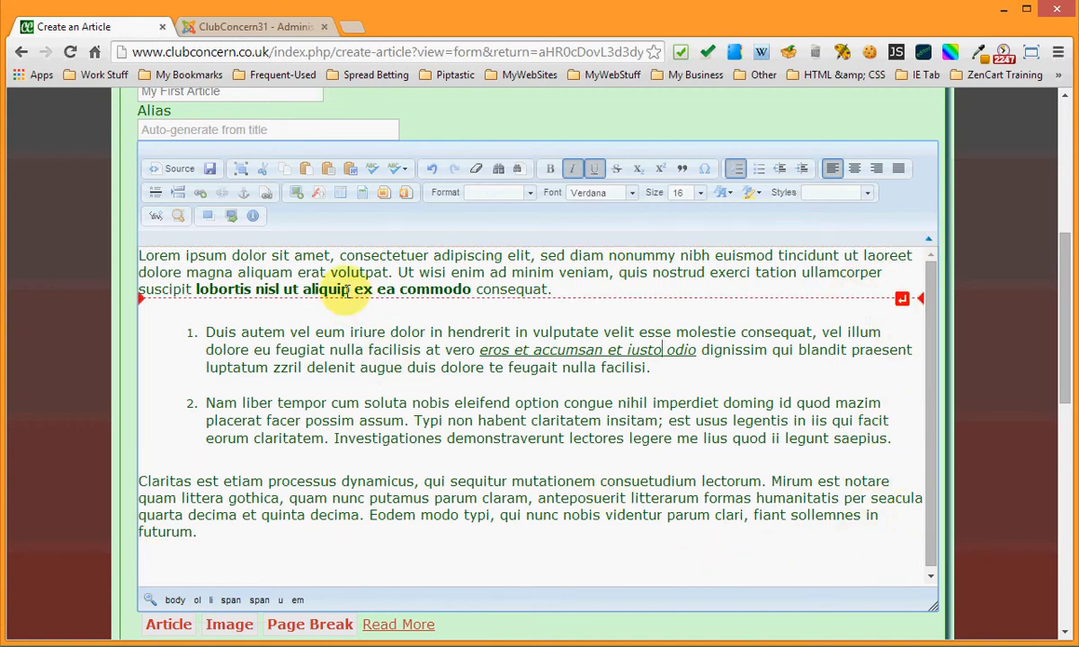
left_click(432, 172)
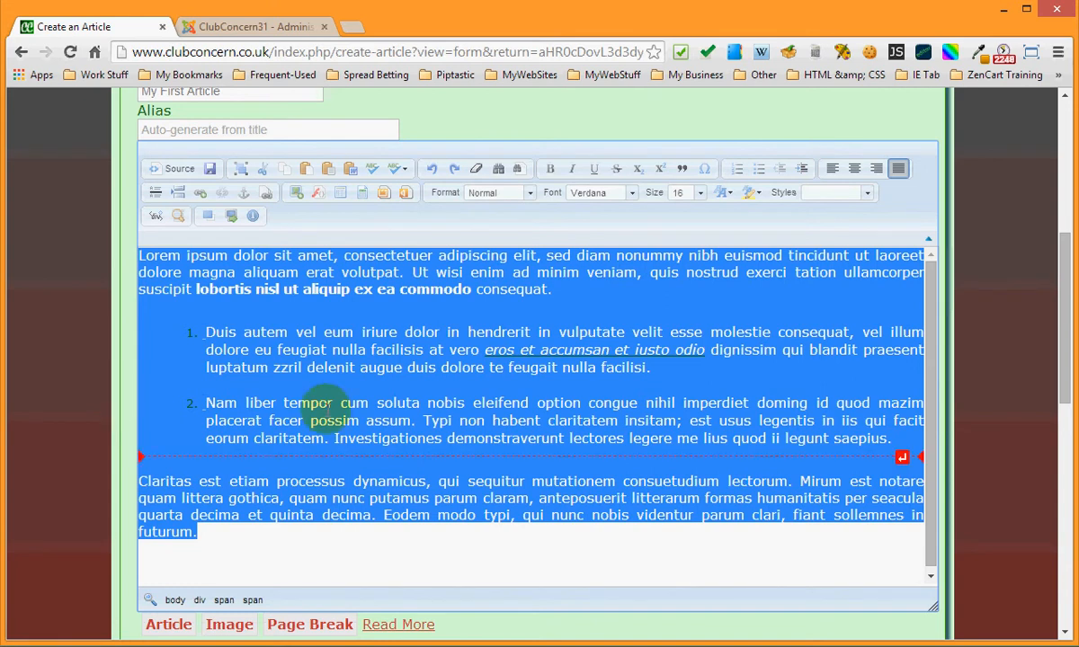
Insert a horizontal line below the last paragraph, with a blank line separating it from the text
left_click(304, 527)
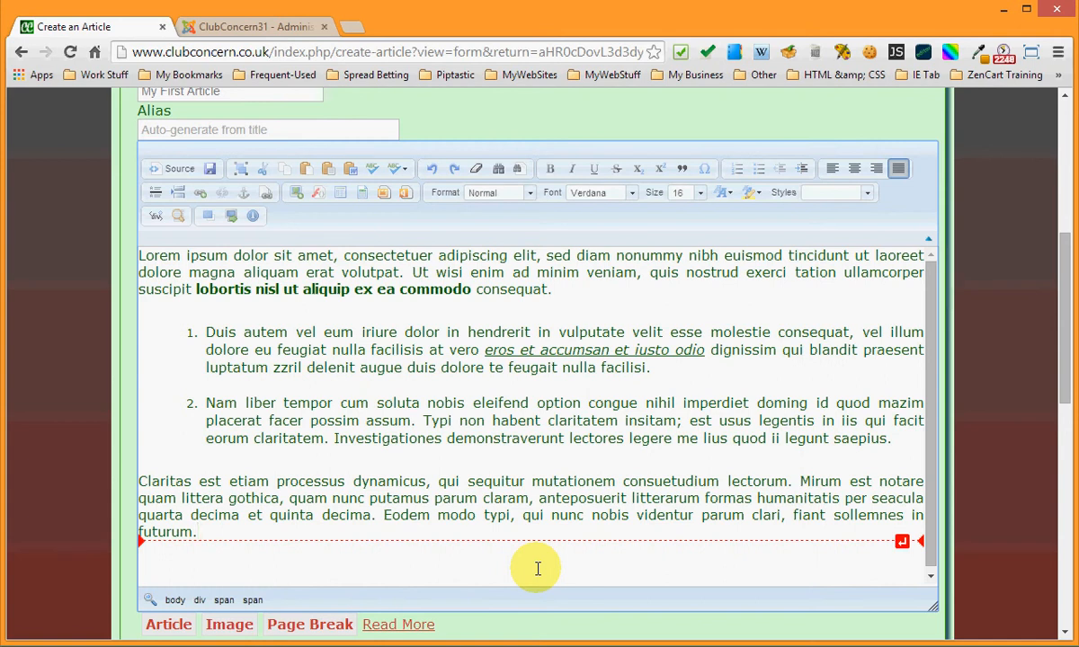
key("Return")
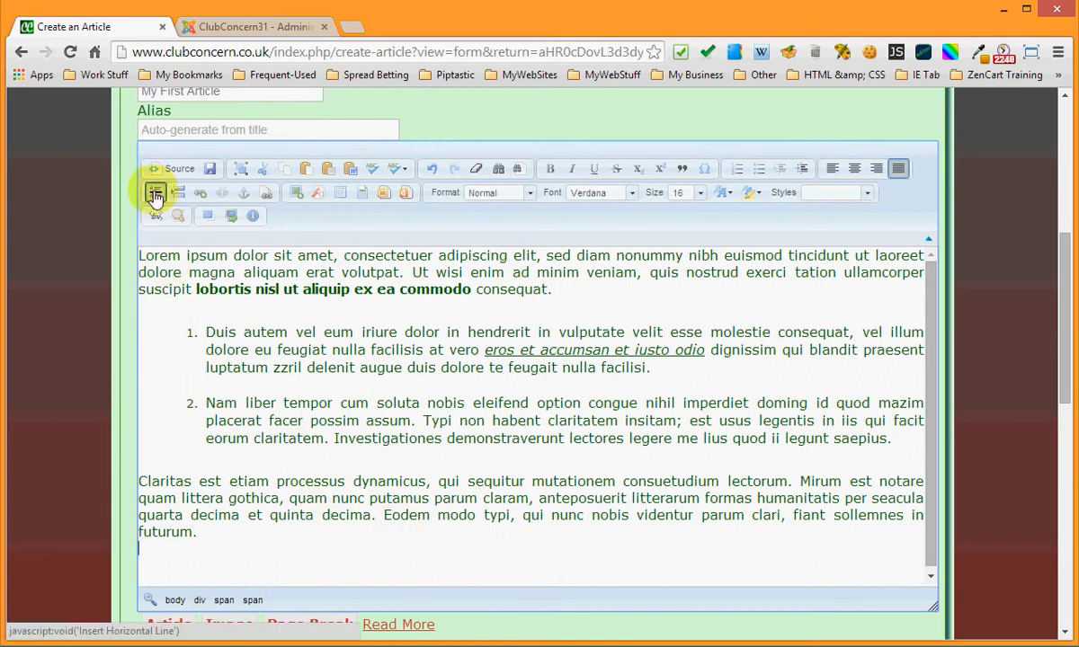
left_click(155, 195)
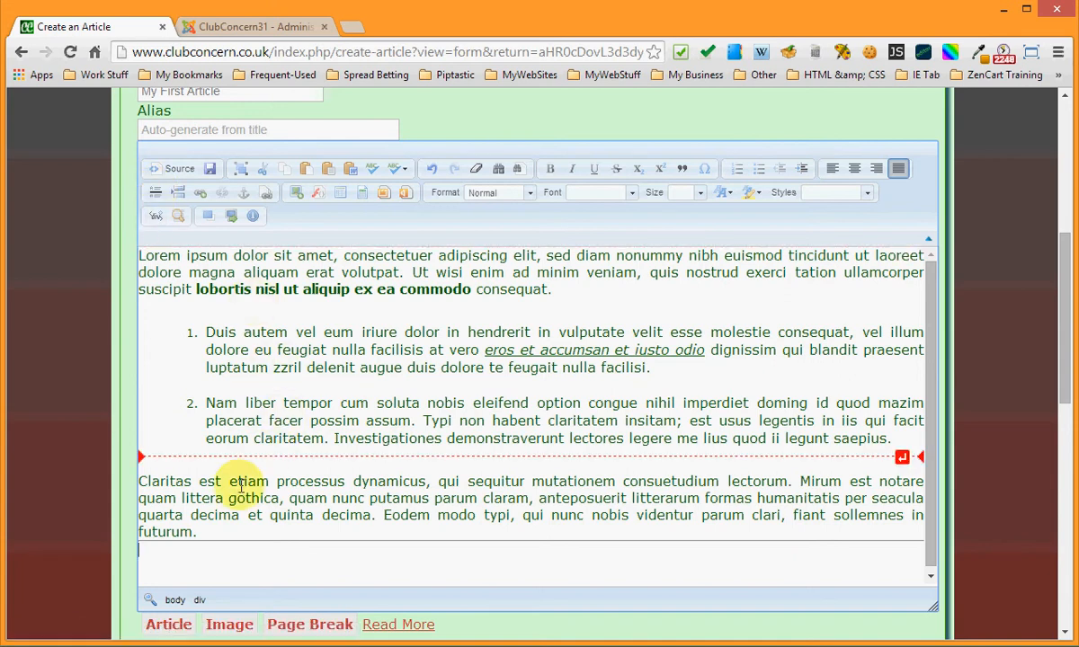
left_click(212, 533)
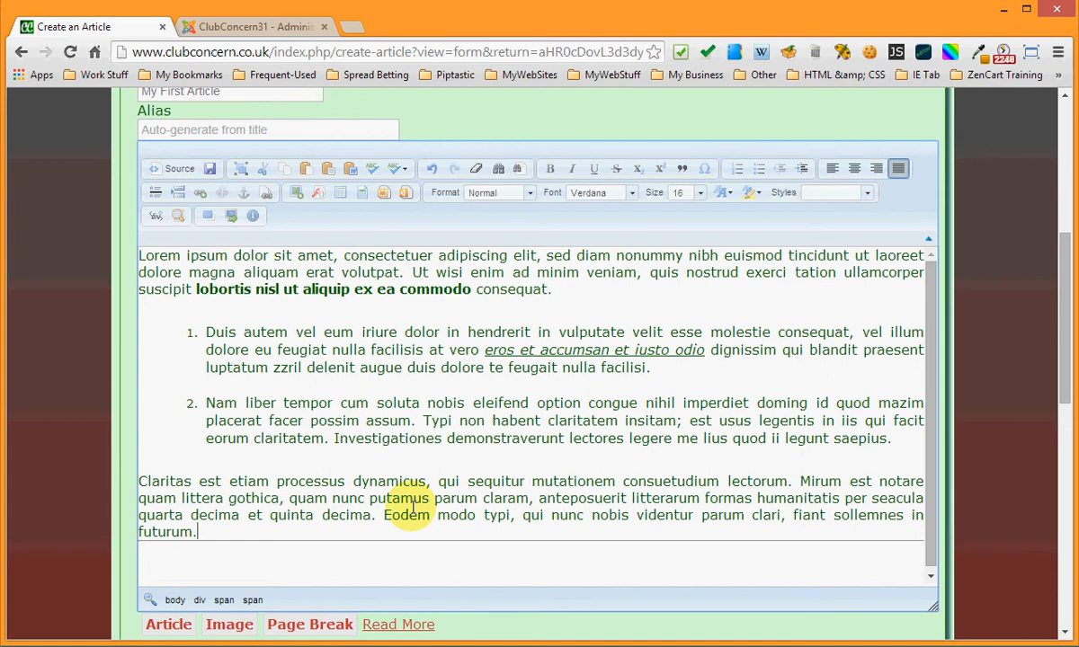
key("Return")
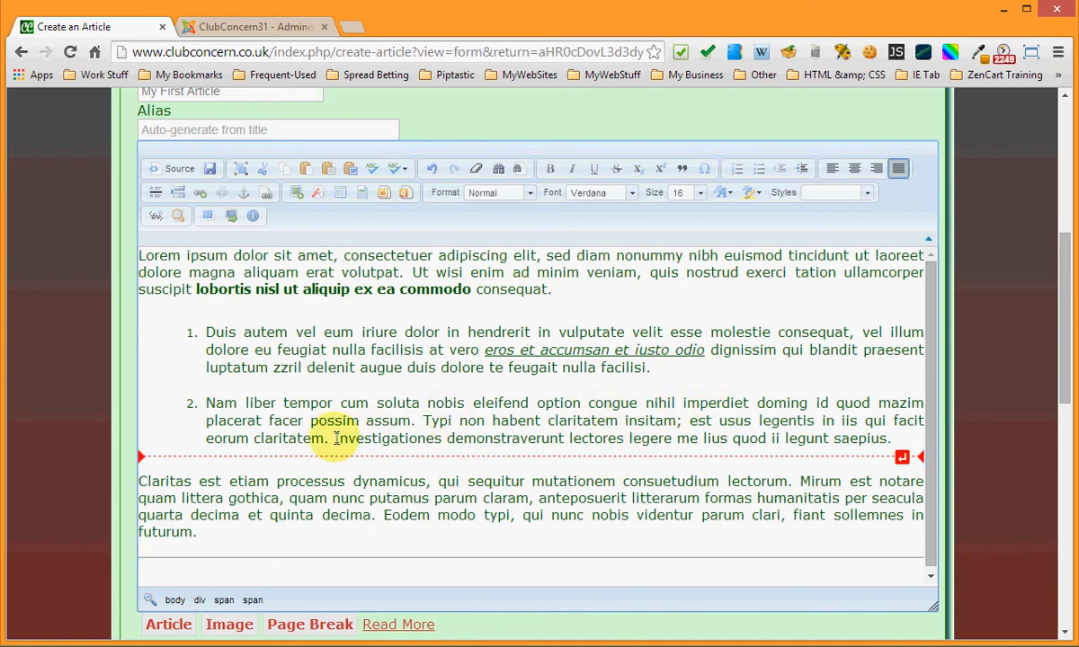
Make the phrase "Investigationes demonstraverunt lectores legere" in the second list item red and bold
left_click_drag(336, 438, 671, 441)
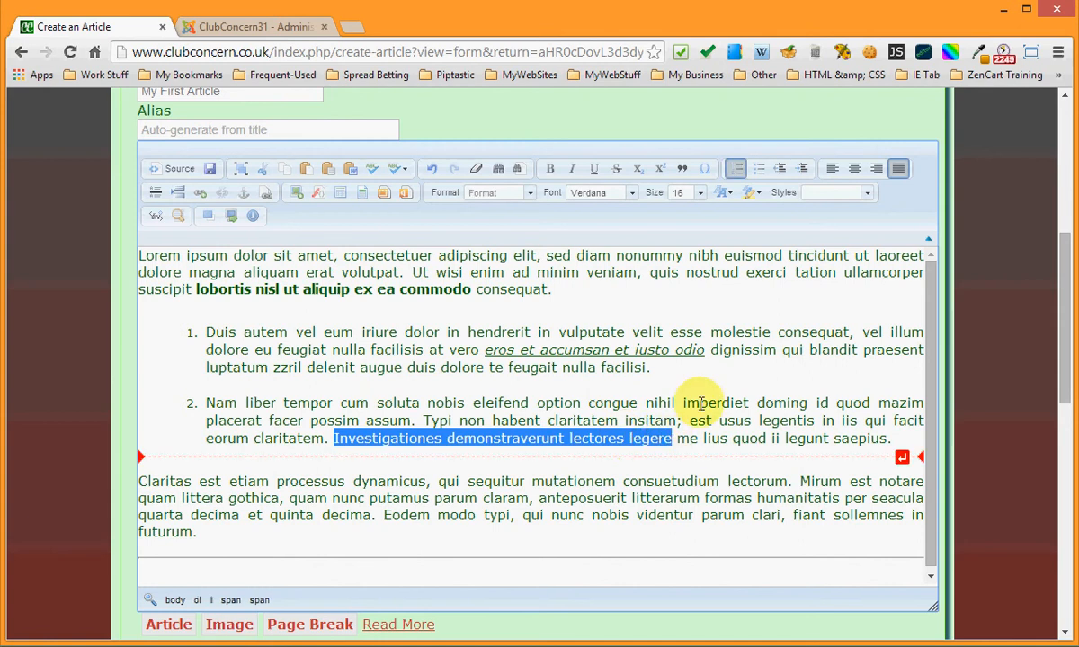
left_click(730, 196)
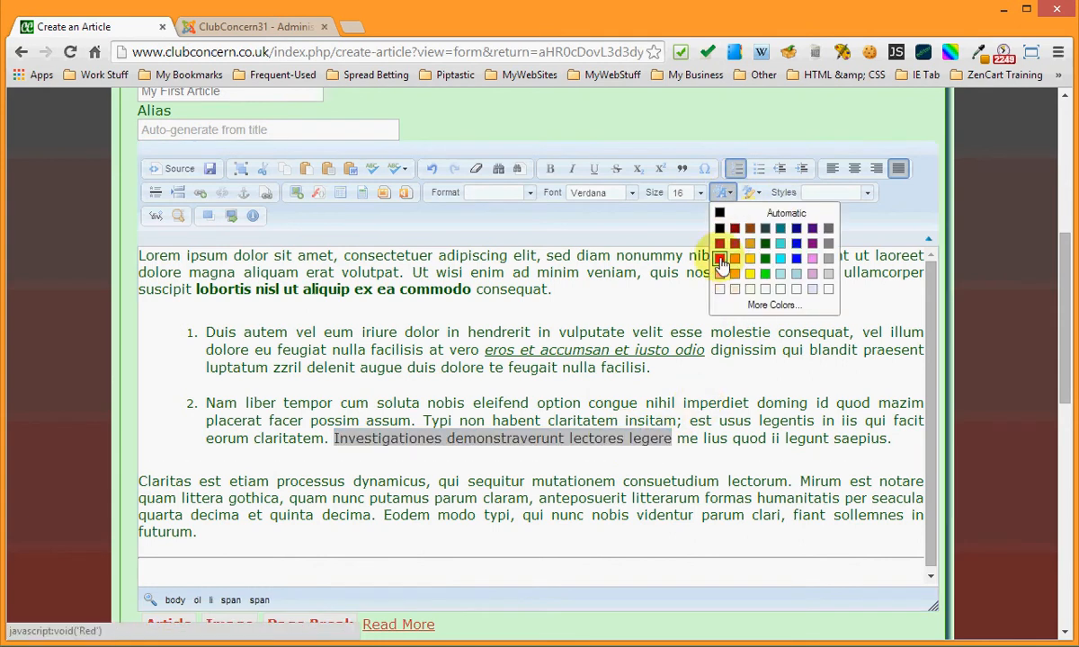
left_click(678, 251)
left_click(310, 393)
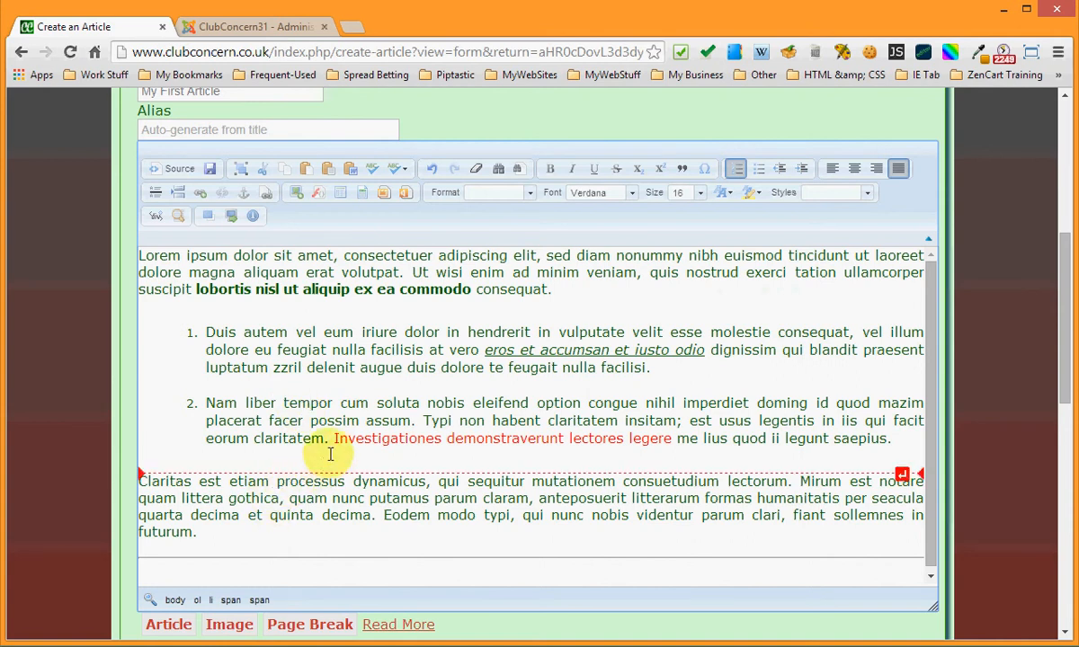
left_click_drag(333, 439, 676, 439)
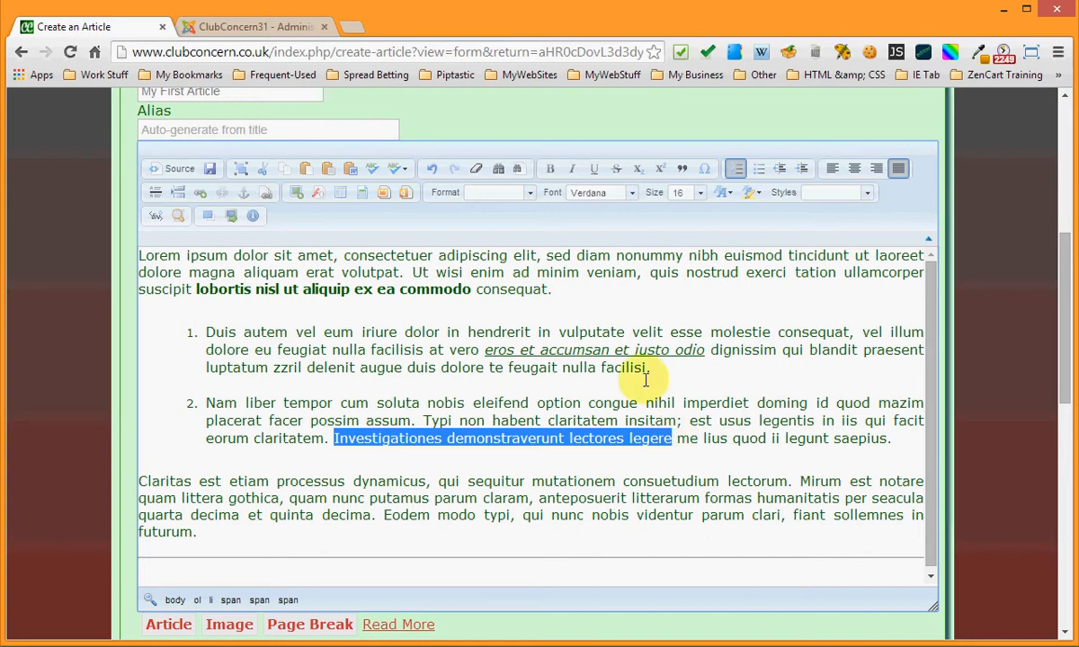
left_click(550, 168)
left_click(306, 369)
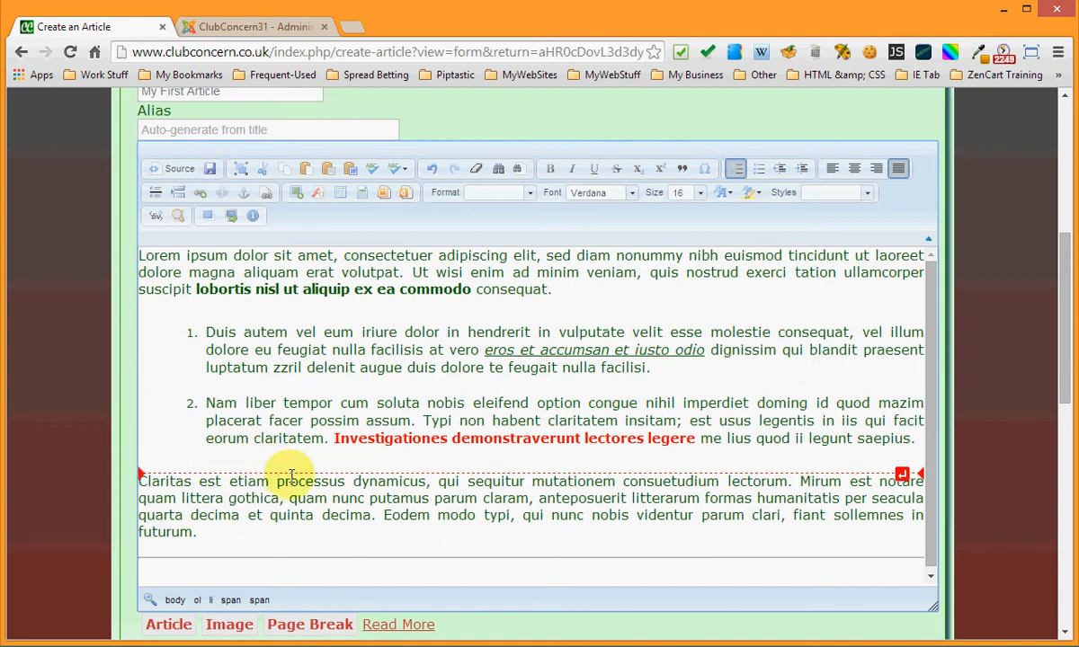
Apply a yellow background color to the phrase "Investigationes demonstraverunt lectores legere" in the second list item
left_click_drag(333, 438, 696, 437)
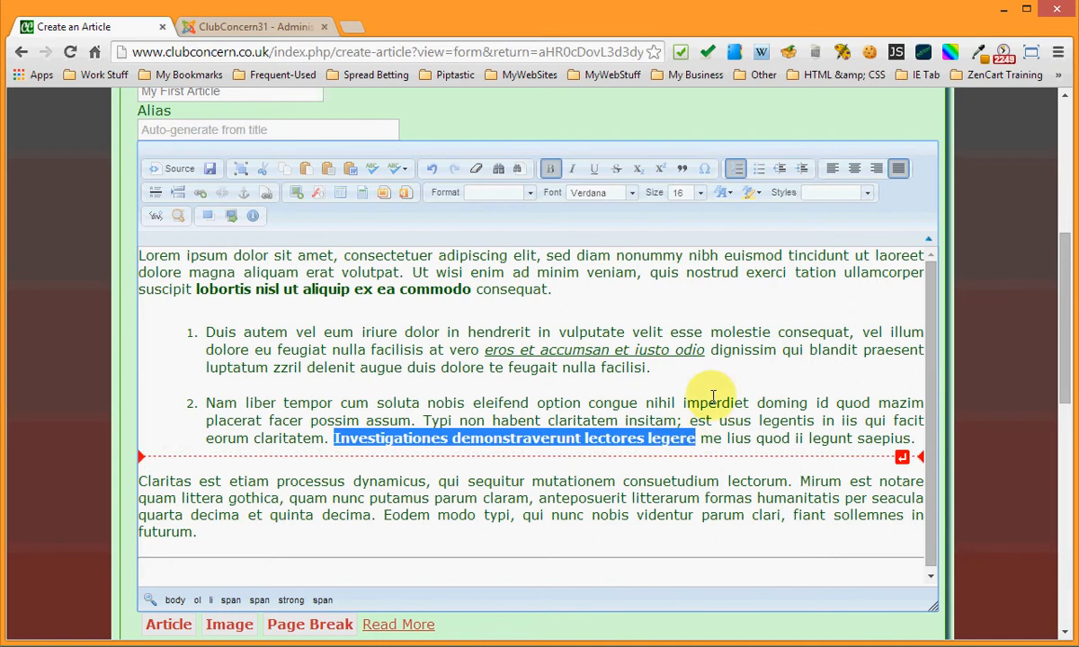
left_click(750, 192)
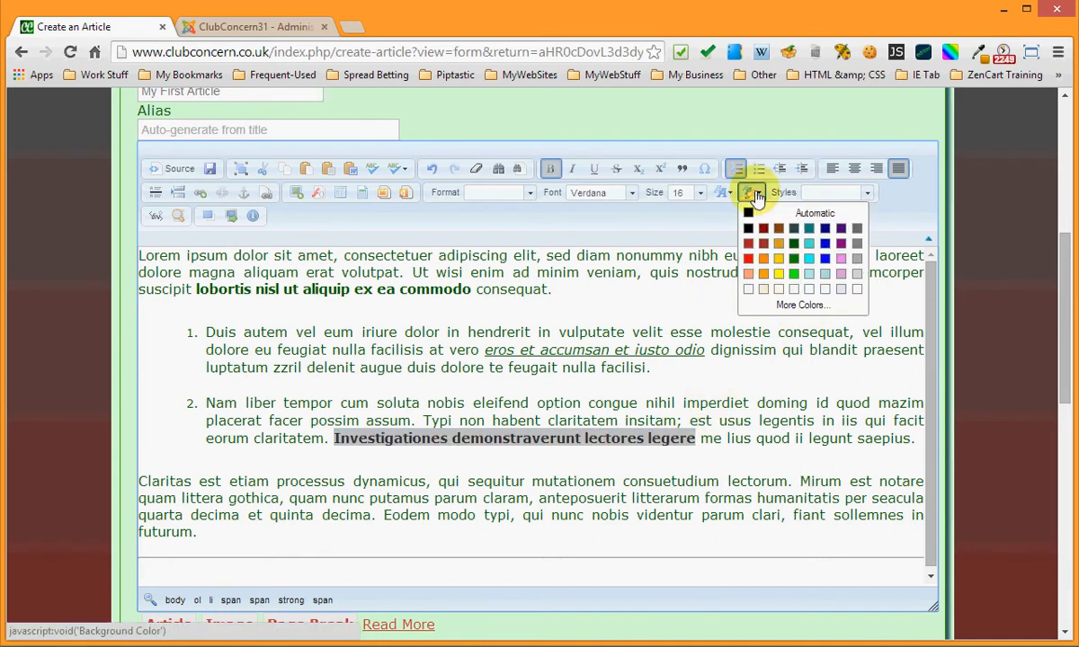
left_click(781, 277)
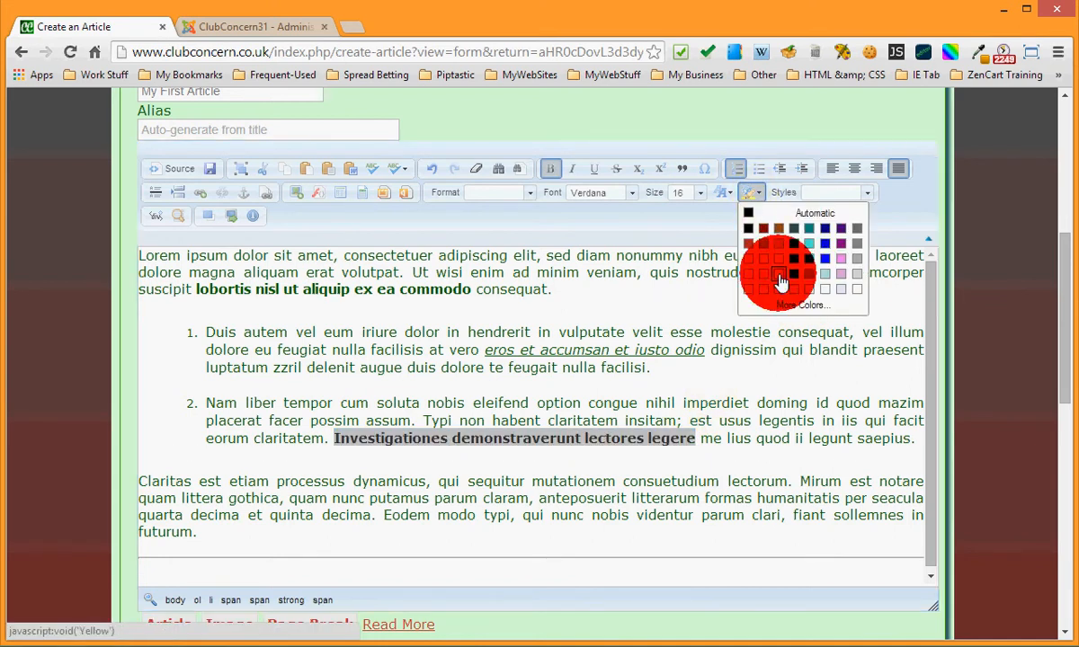
left_click(291, 408)
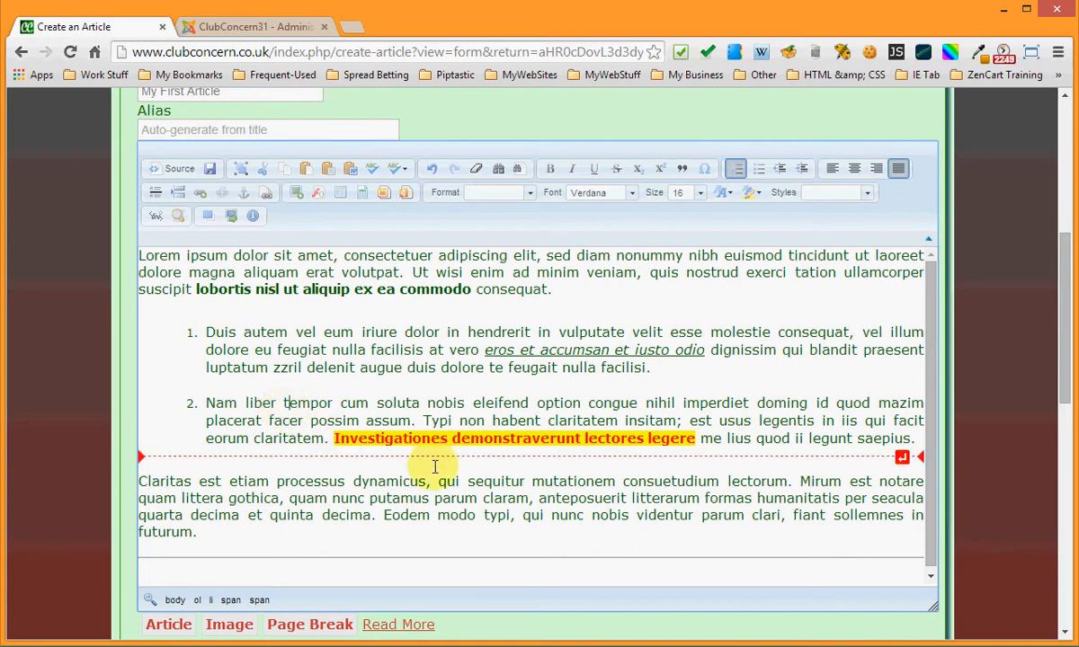
Give the phrase "Eodem modo typi, qui nunc nobis" in the last paragraph a black background and yellow text
left_click_drag(385, 515, 630, 515)
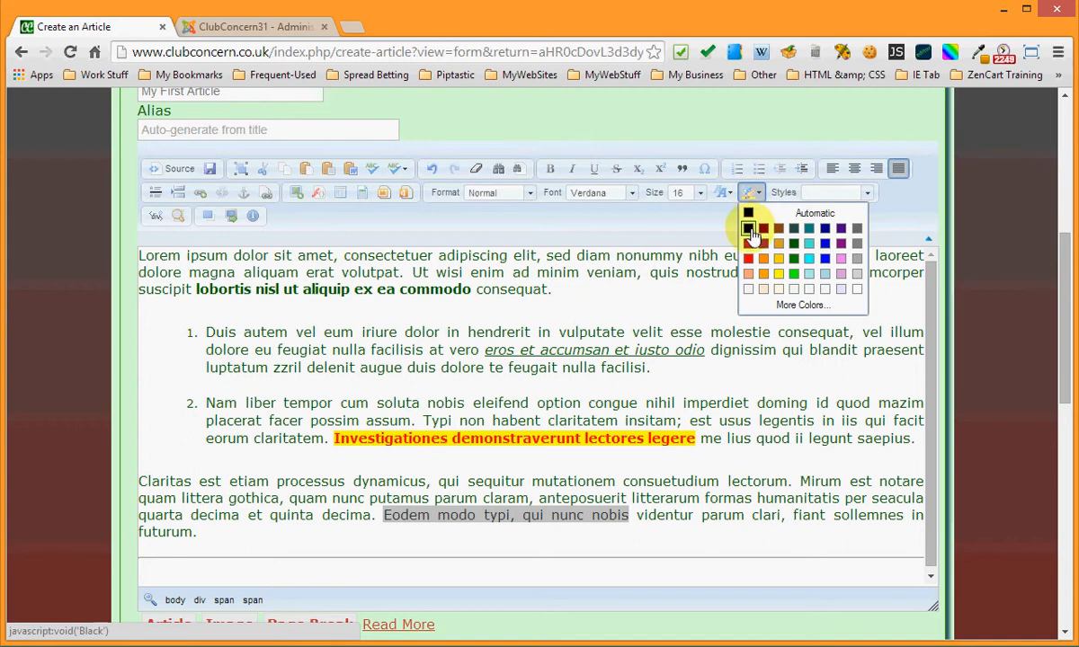
left_click(753, 232)
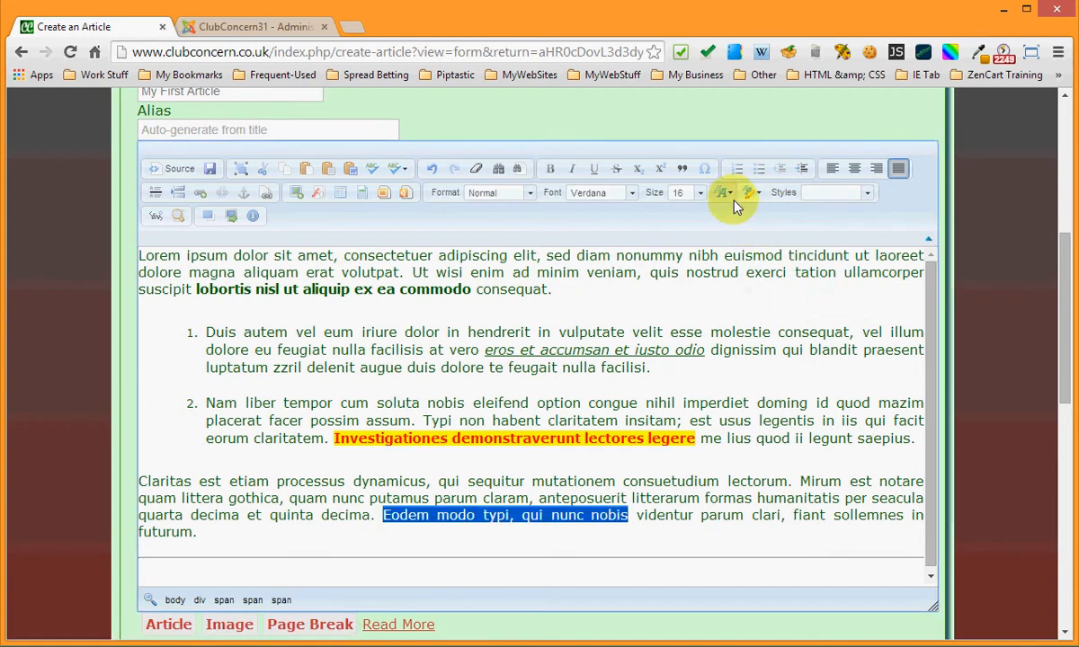
left_click(722, 192)
left_click(754, 283)
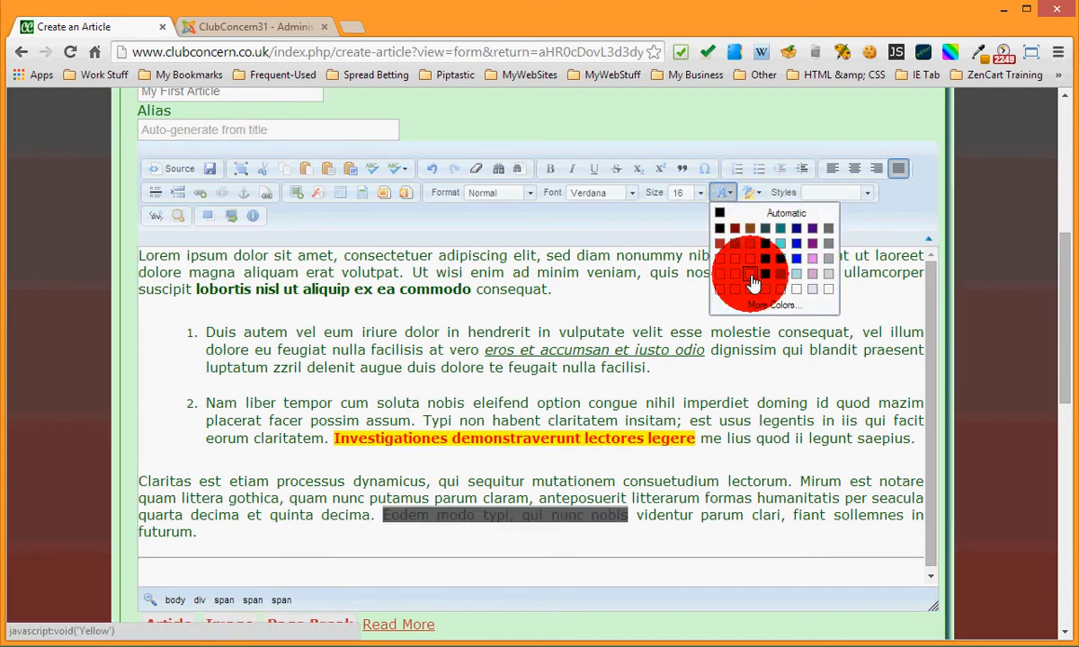
left_click(282, 497)
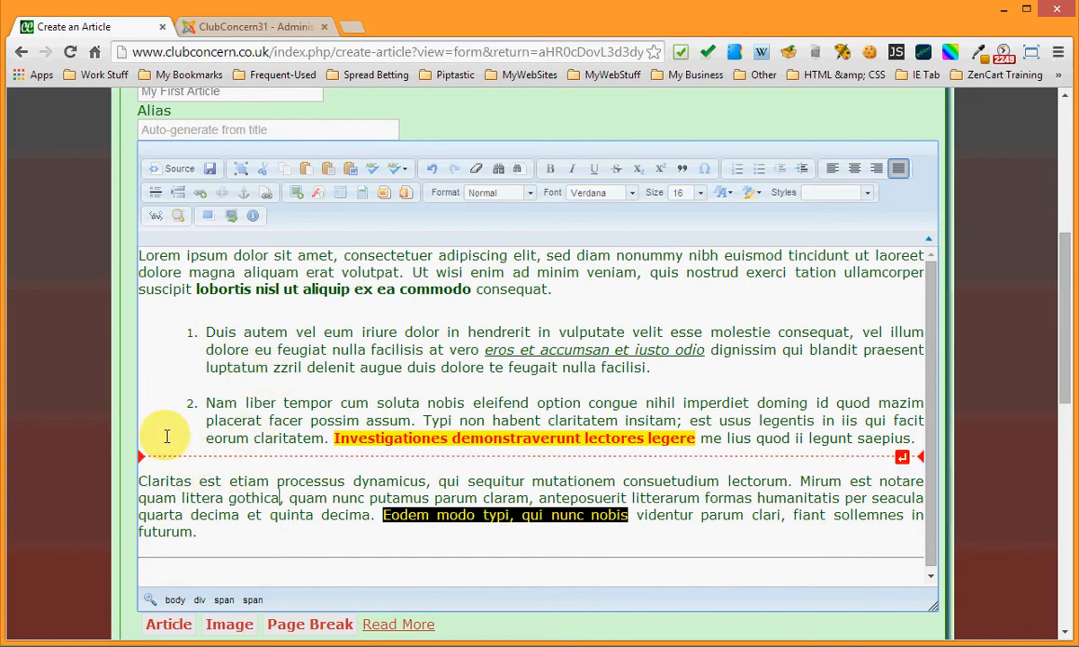
Save the new article to the site and dismiss the submission message on the home page
scroll(161, 434, "up", 1)
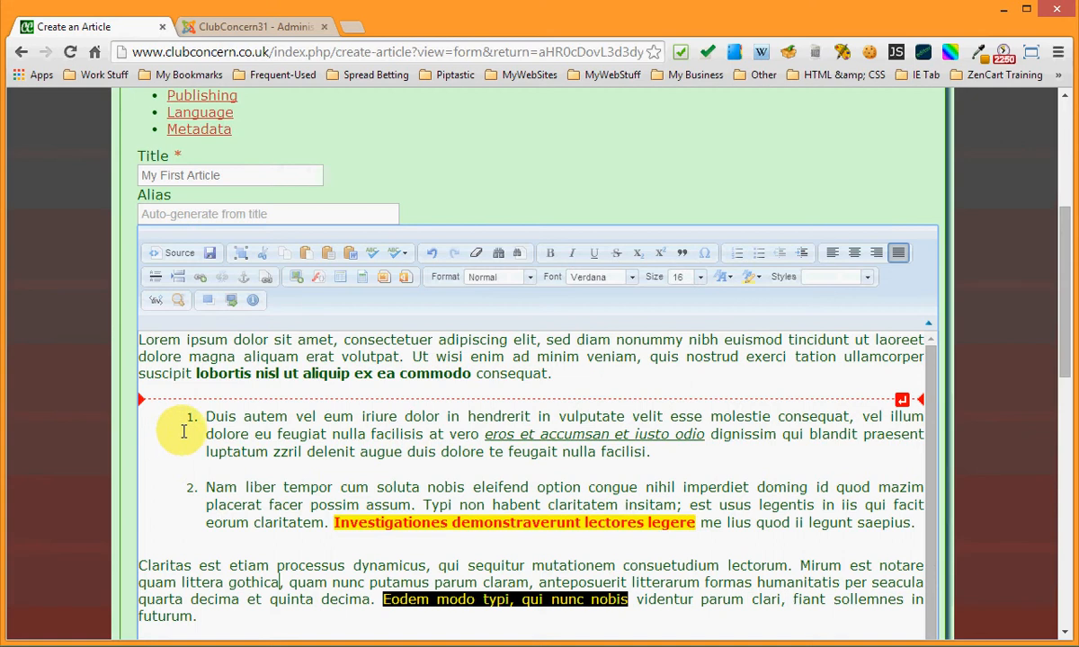
scroll(532, 454, "up", 2)
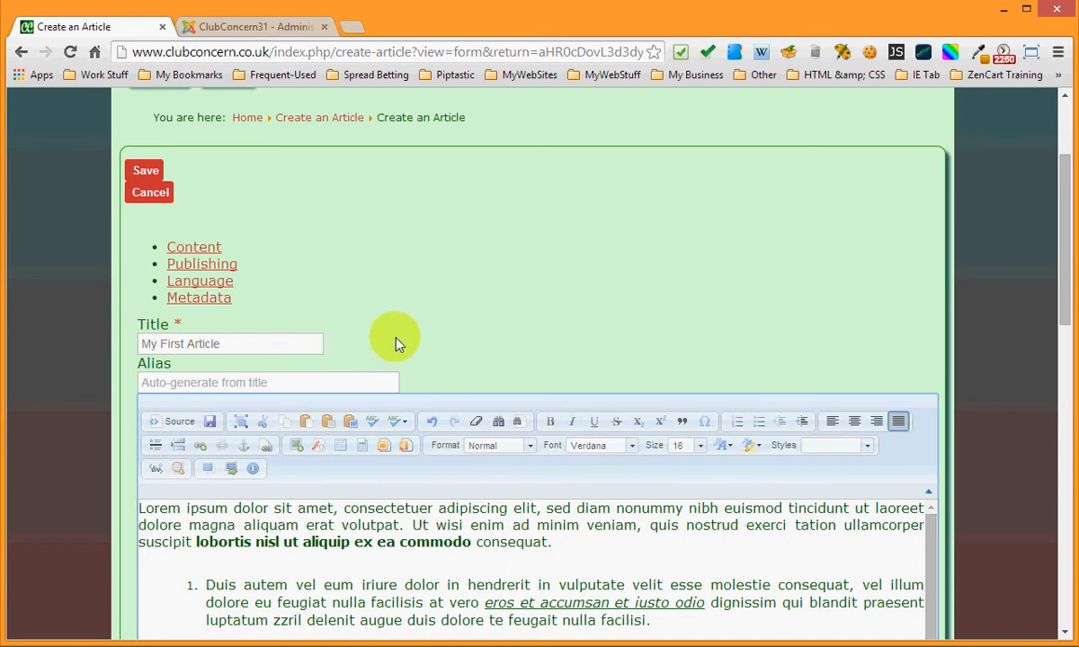
scroll(398, 344, "down", 6)
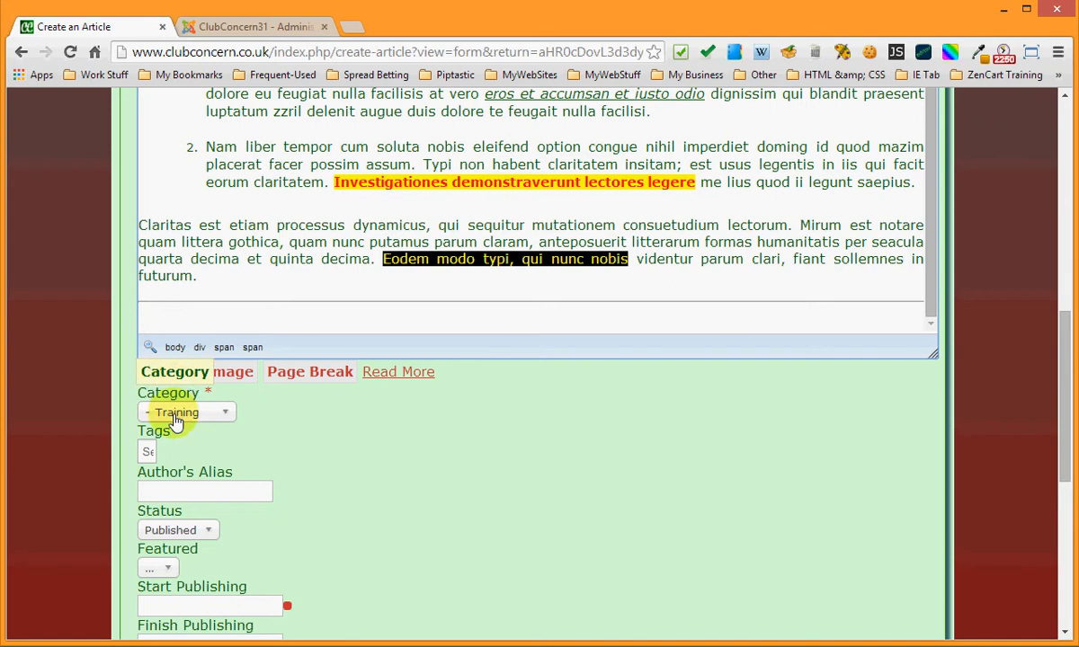
scroll(424, 442, "up", 8)
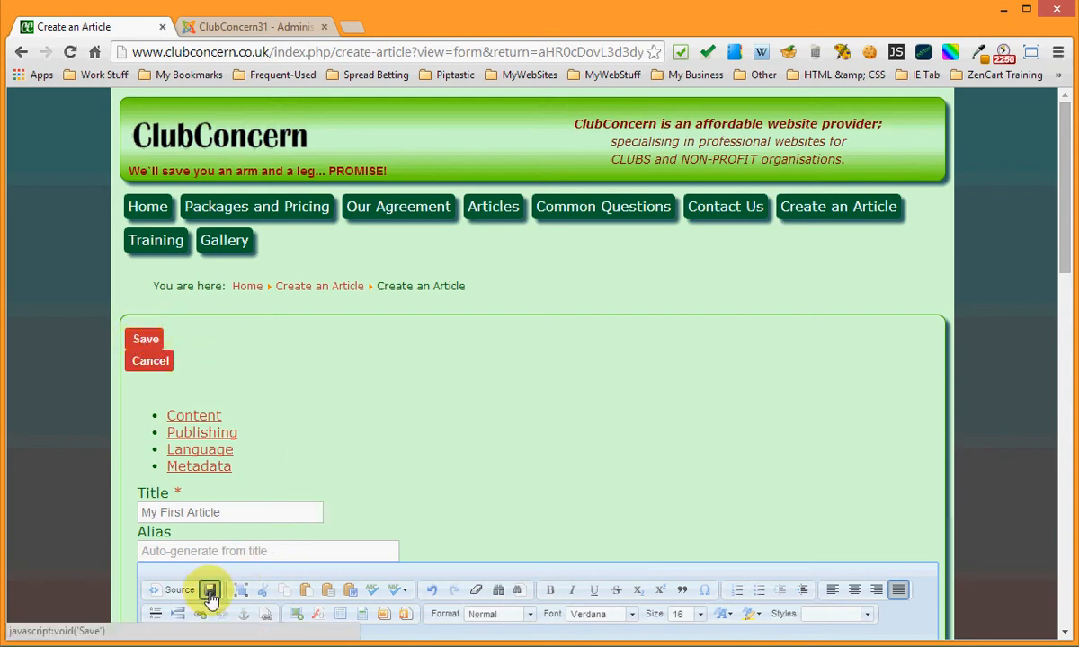
left_click(144, 341)
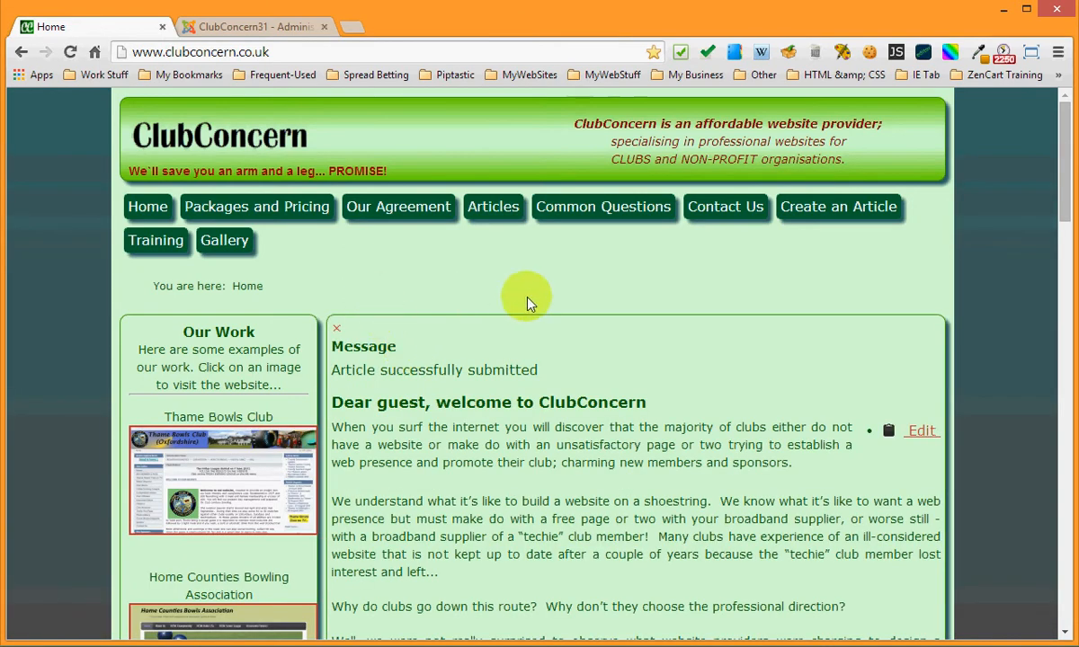
scroll(71, 377, "down", 1)
scroll(70, 382, "down", 1)
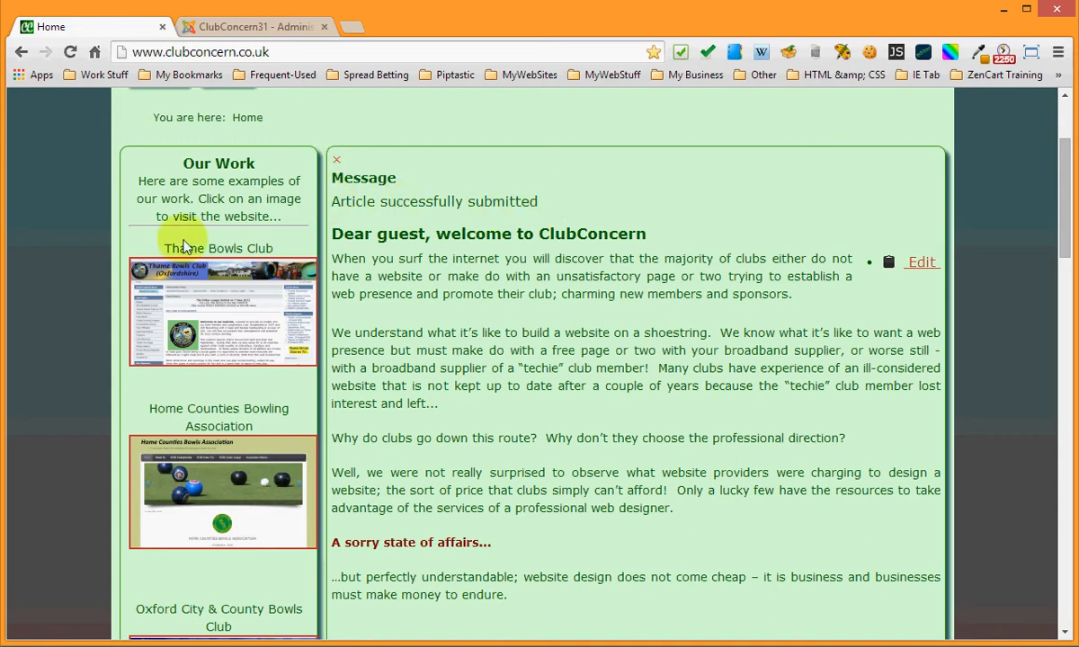
scroll(99, 299, "up", 2)
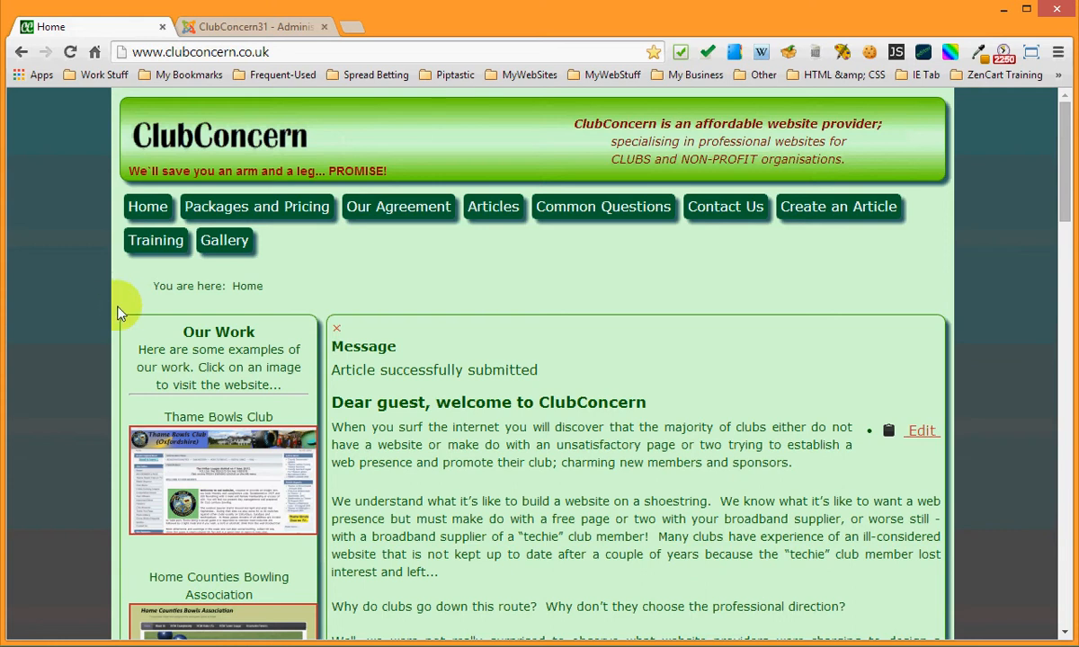
left_click(335, 329)
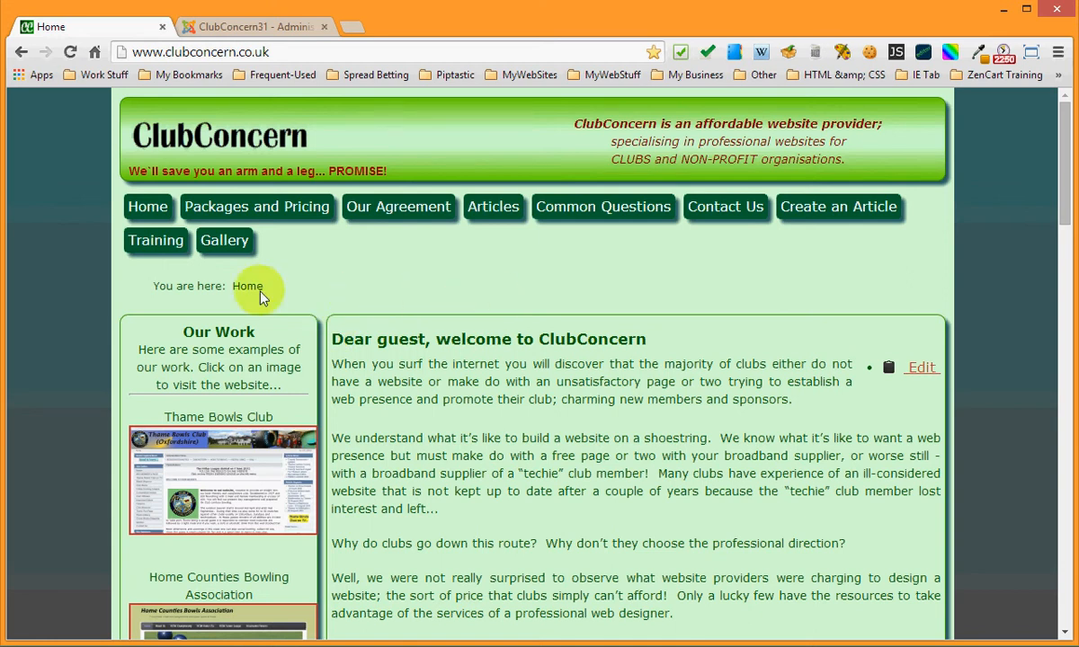
Open "My First Article" from the Training article list and review its published text and formatting
left_click(154, 241)
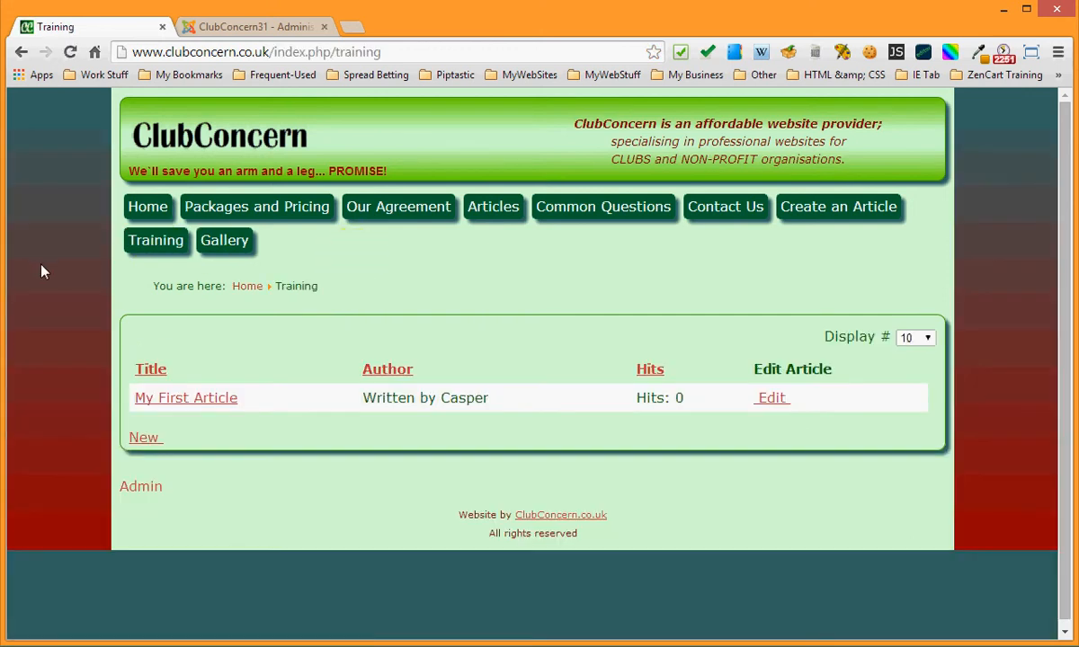
scroll(55, 292, "down", 1)
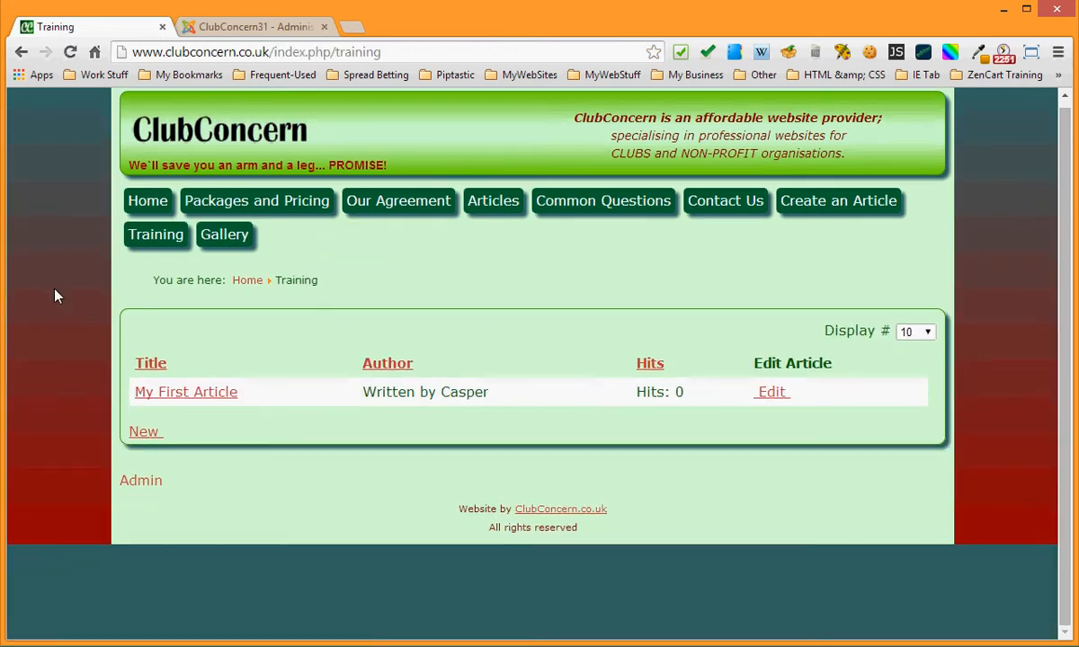
left_click(205, 397)
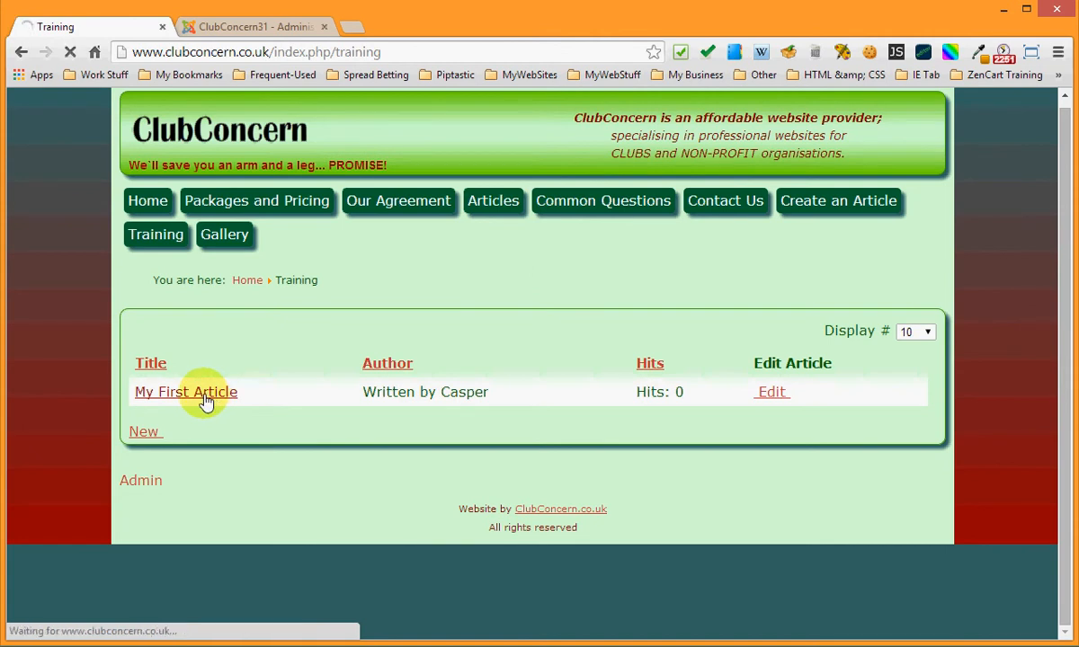
scroll(74, 396, "down", 1)
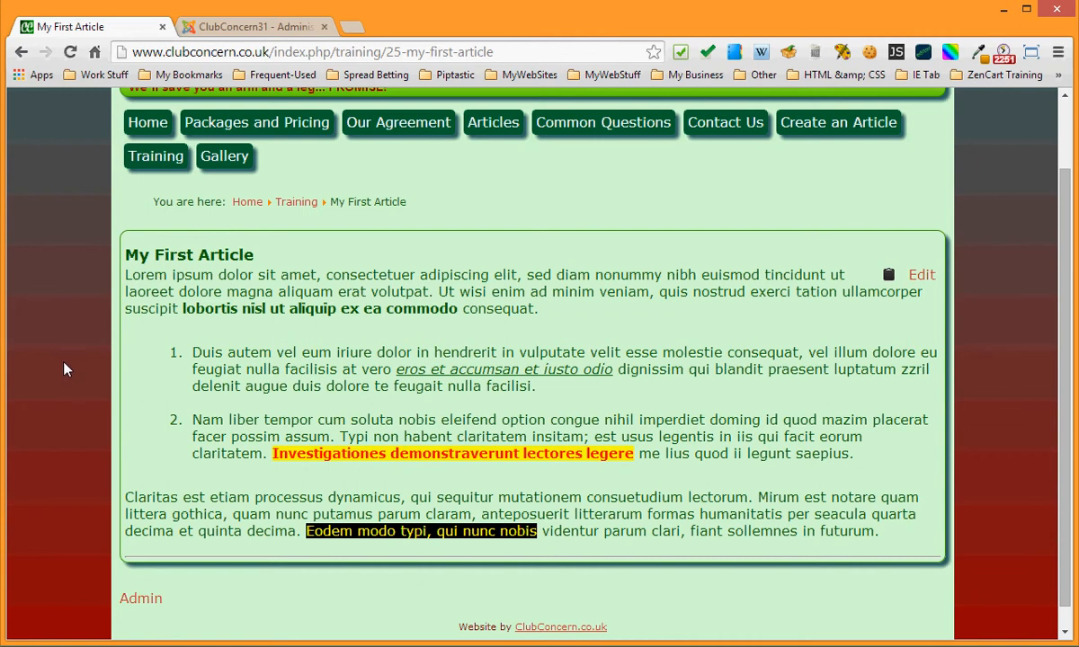
scroll(64, 367, "up", 2)
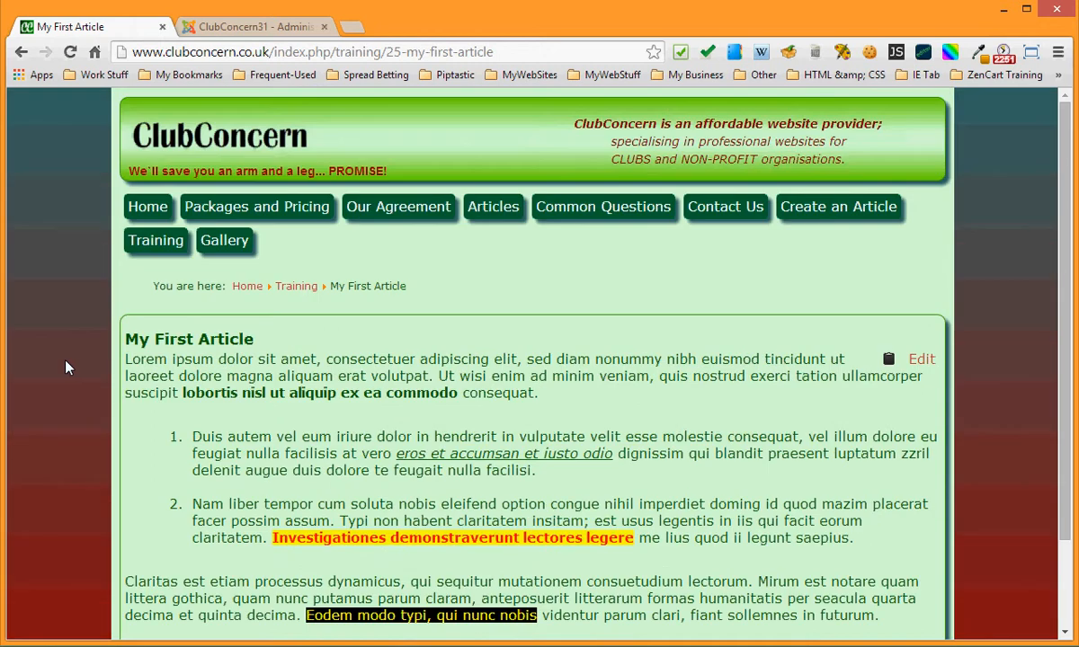
scroll(65, 363, "down", 3)
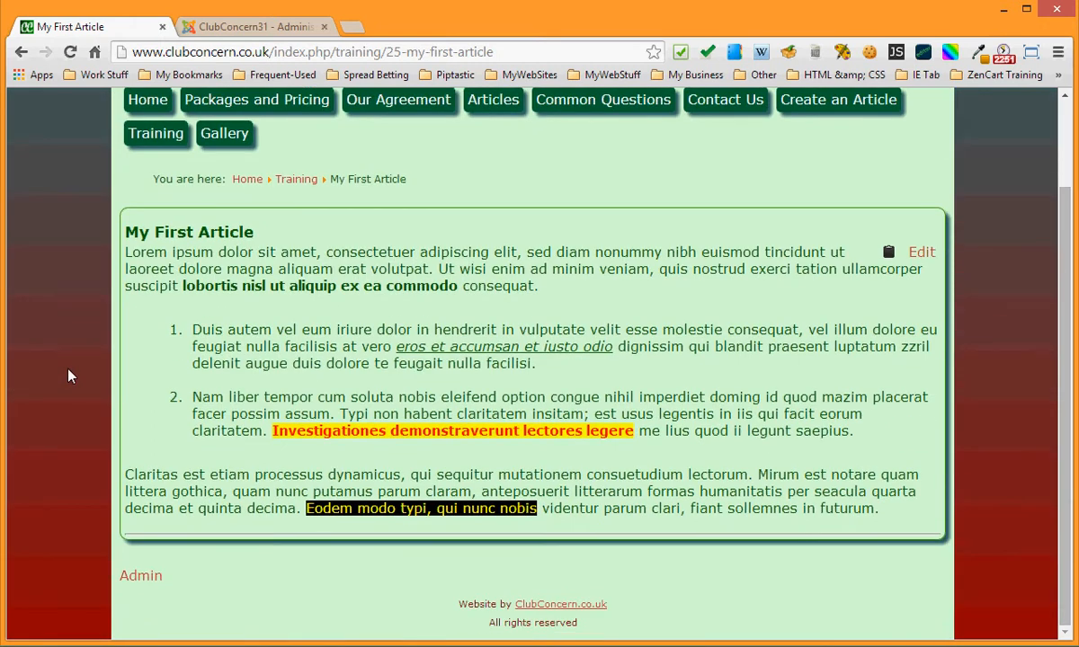
Log out of the site through the Admin page and return to the public home page
left_click(137, 577)
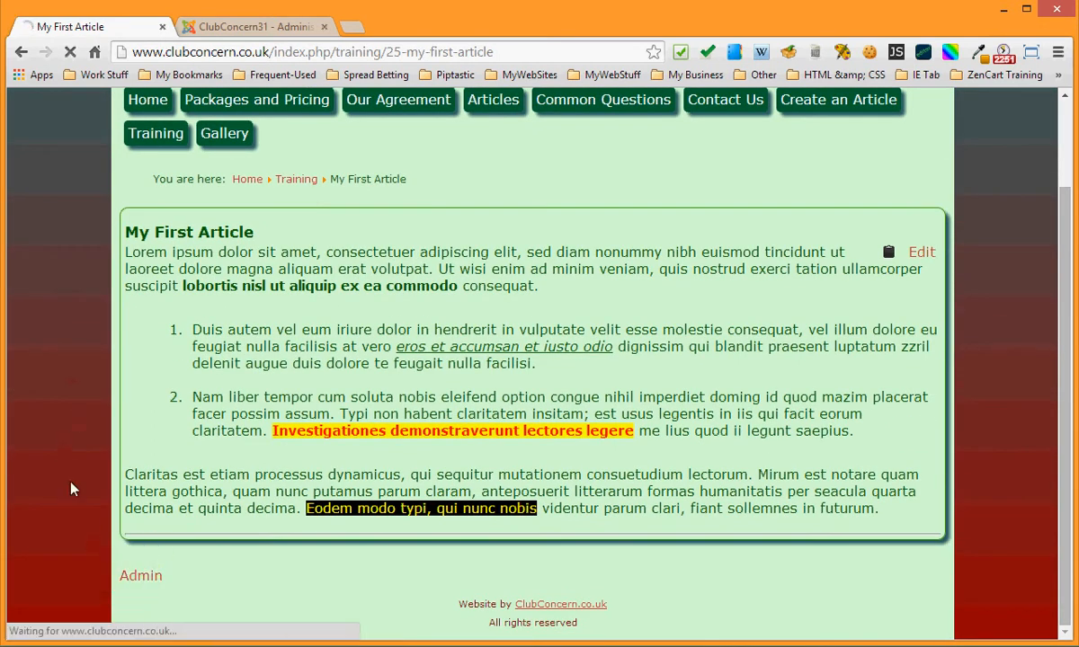
left_click(137, 345)
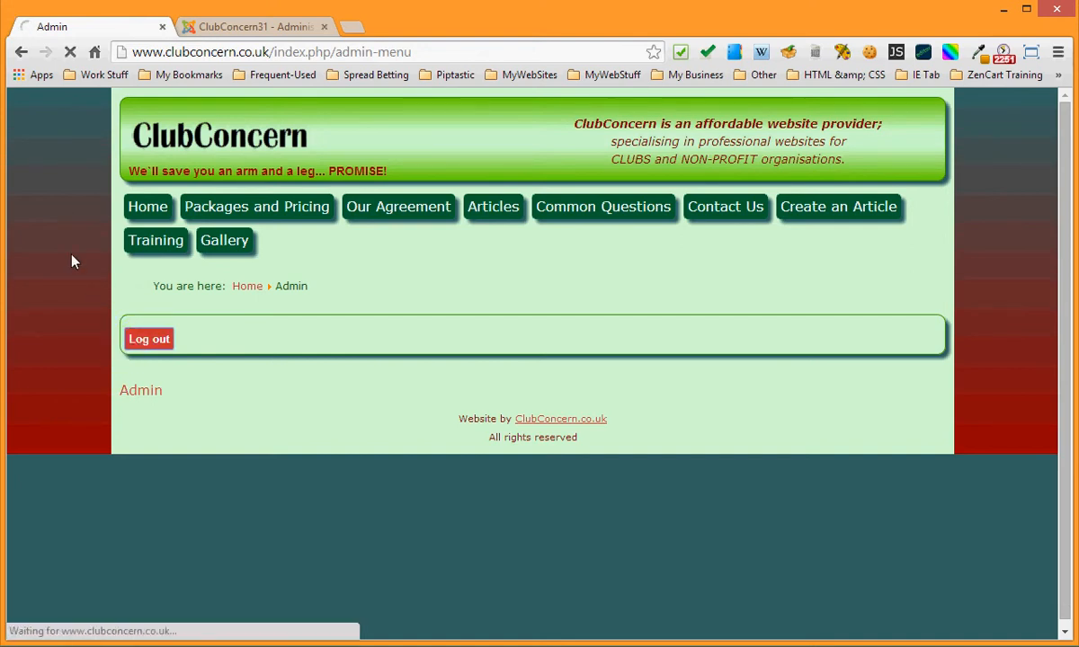
left_click(160, 208)
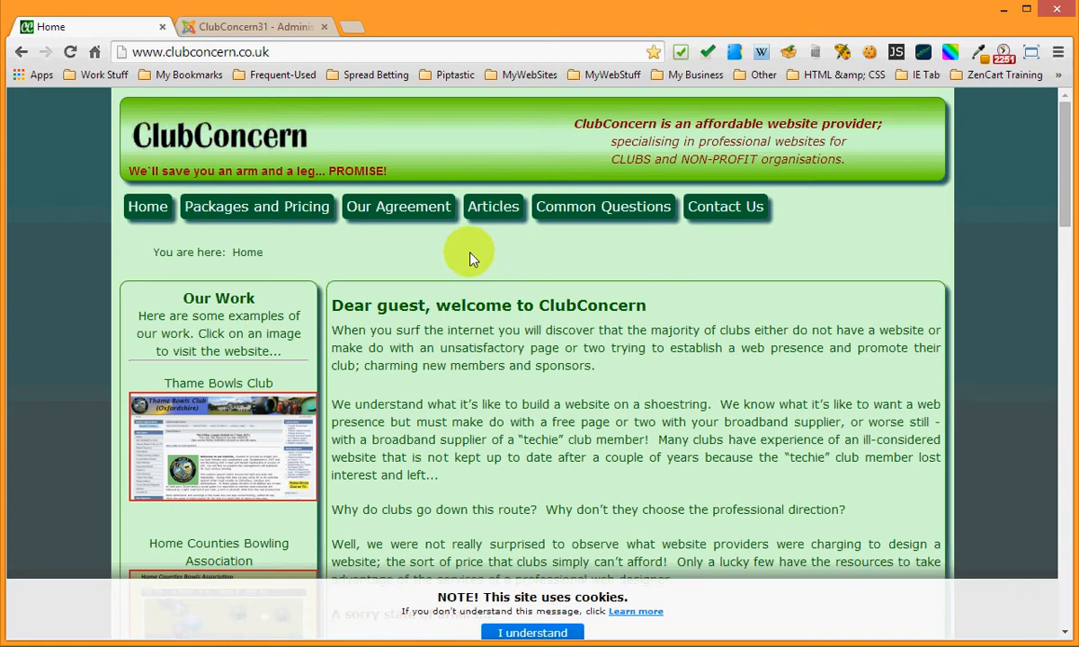
scroll(36, 237, "down", 2)
scroll(34, 235, "up", 2)
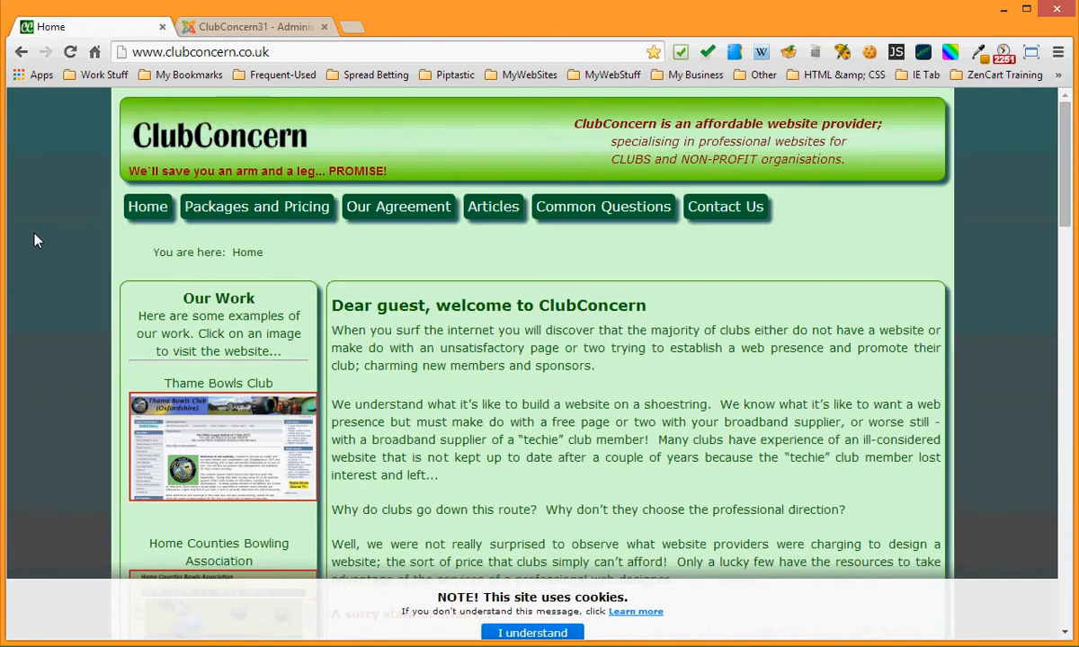